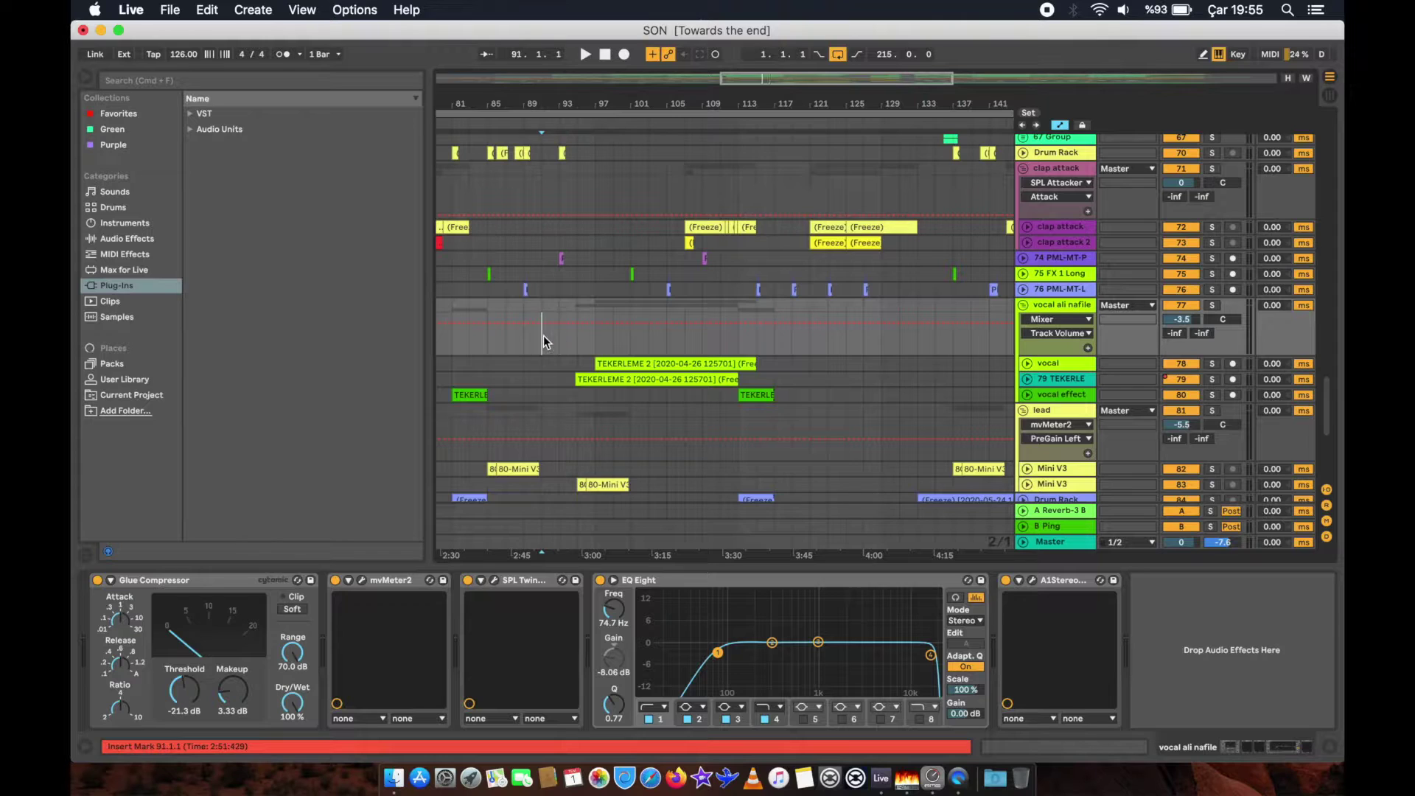
# Reset the vocal group track's volume to 0 dB and unfold the vocal and 79 TEKERLE tracks inside it.
pyautogui.click(1183, 319)
pyautogui.press('Delete')
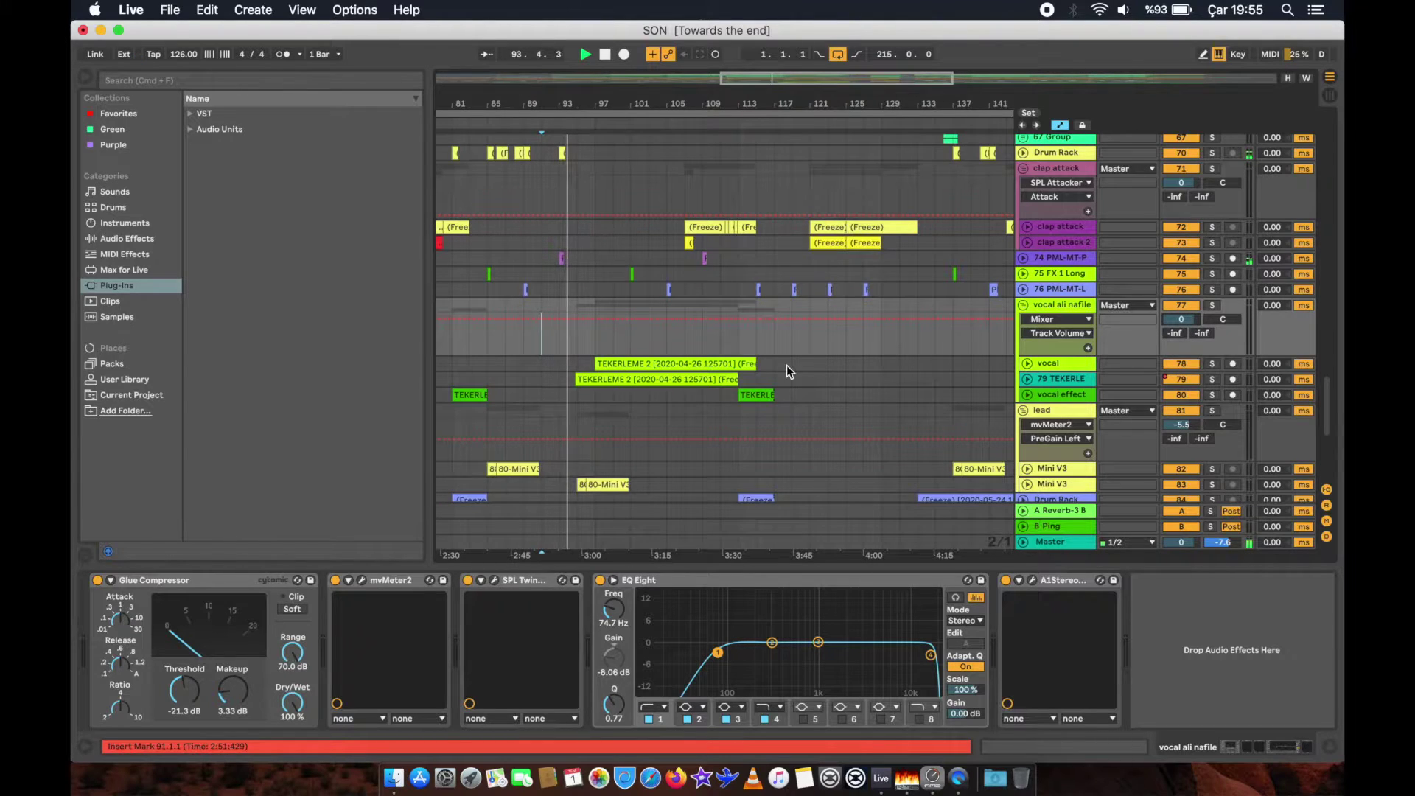
pyautogui.click(1027, 364)
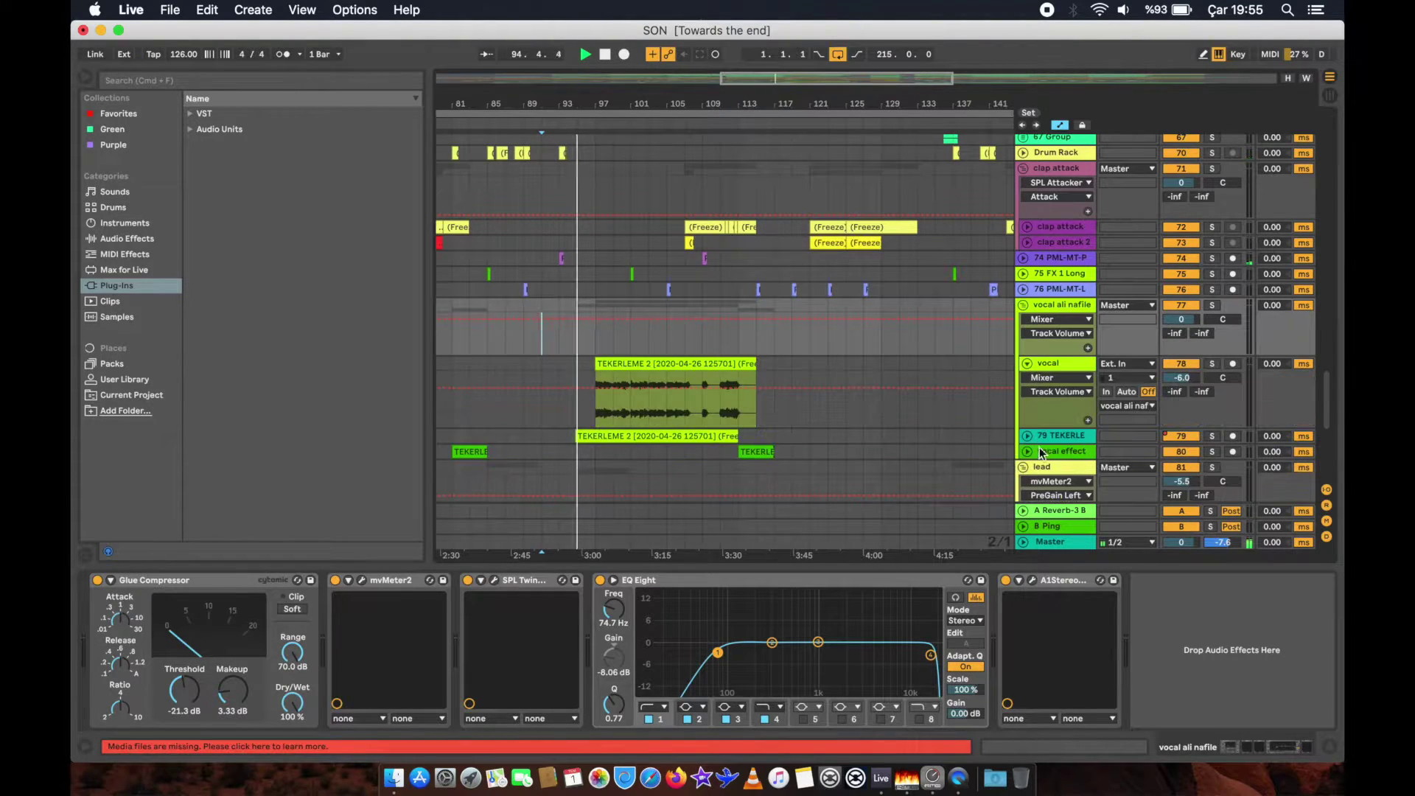
pyautogui.click(1024, 436)
pyautogui.scroll(-2, 821, 387)
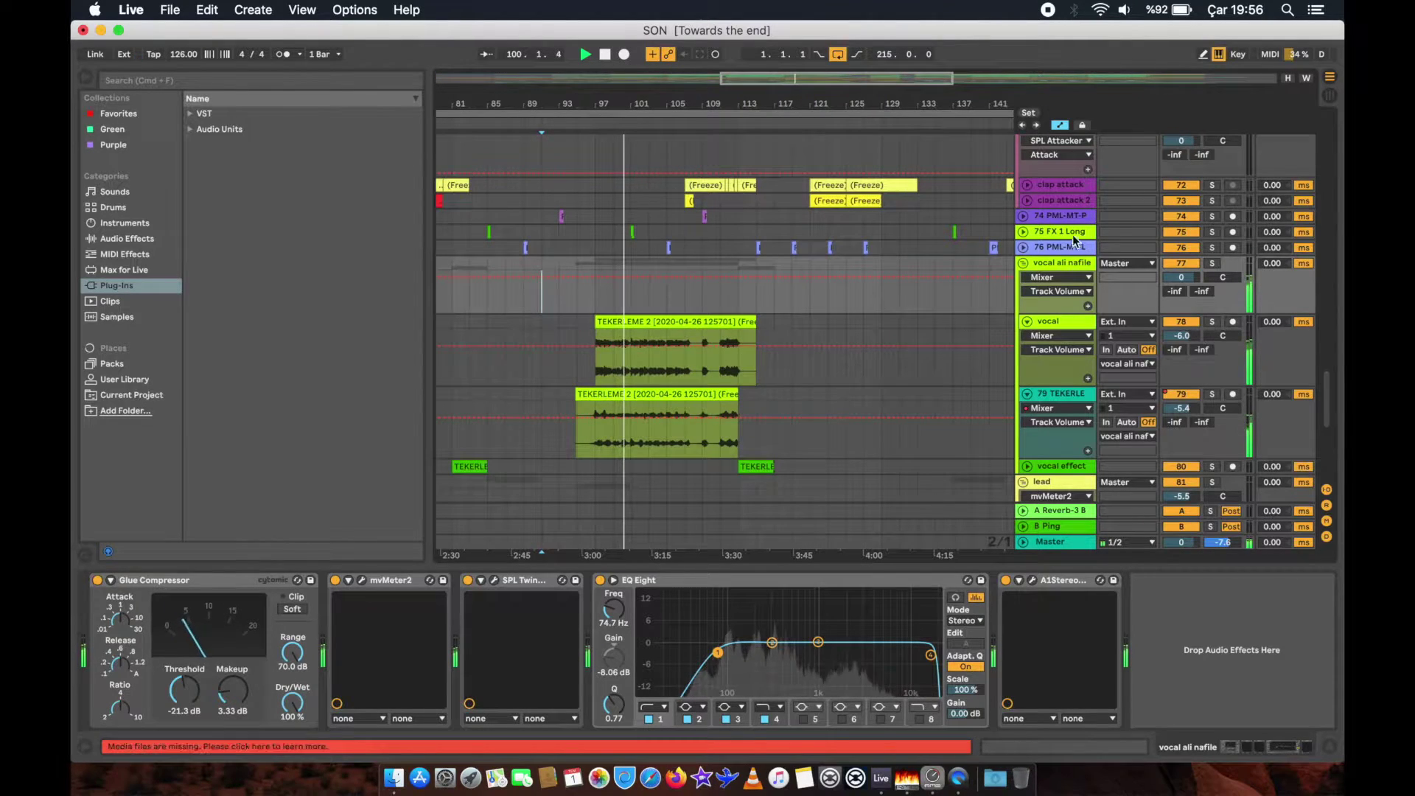
# Audition the vocal group soloed and with its vocal track temporarily muted, and stop playback.
pyautogui.click(1213, 263)
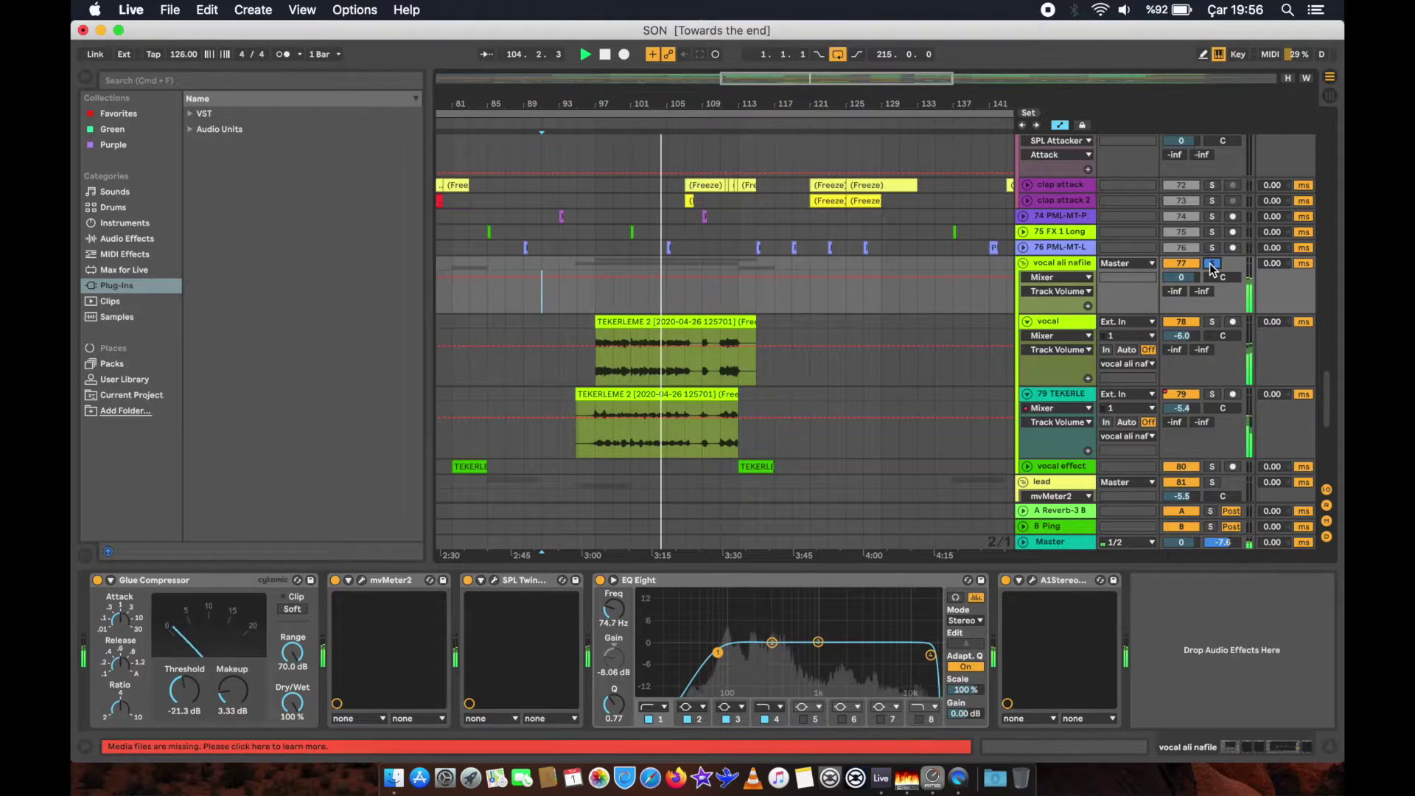
pyautogui.click(1212, 264)
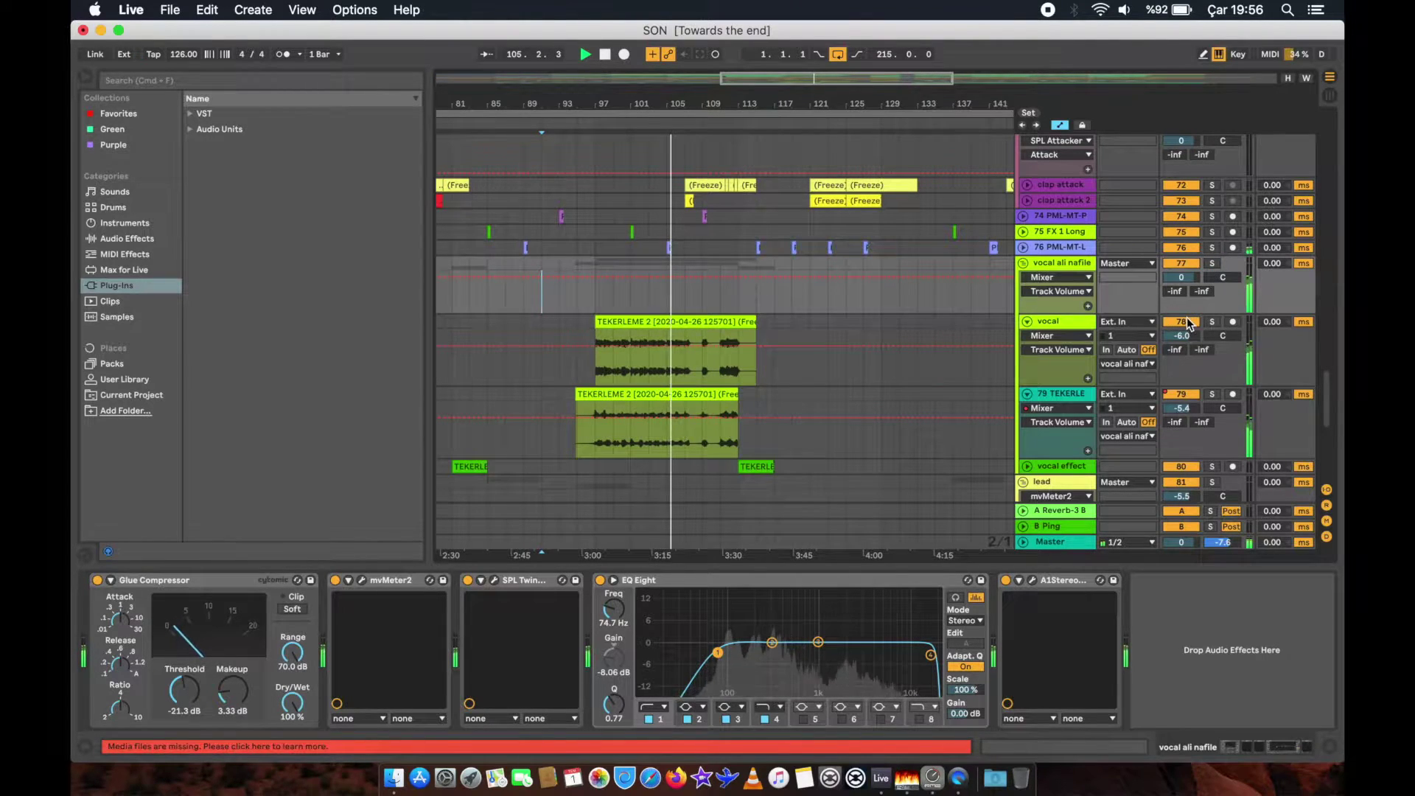
pyautogui.click(1182, 322)
pyautogui.click(1212, 264)
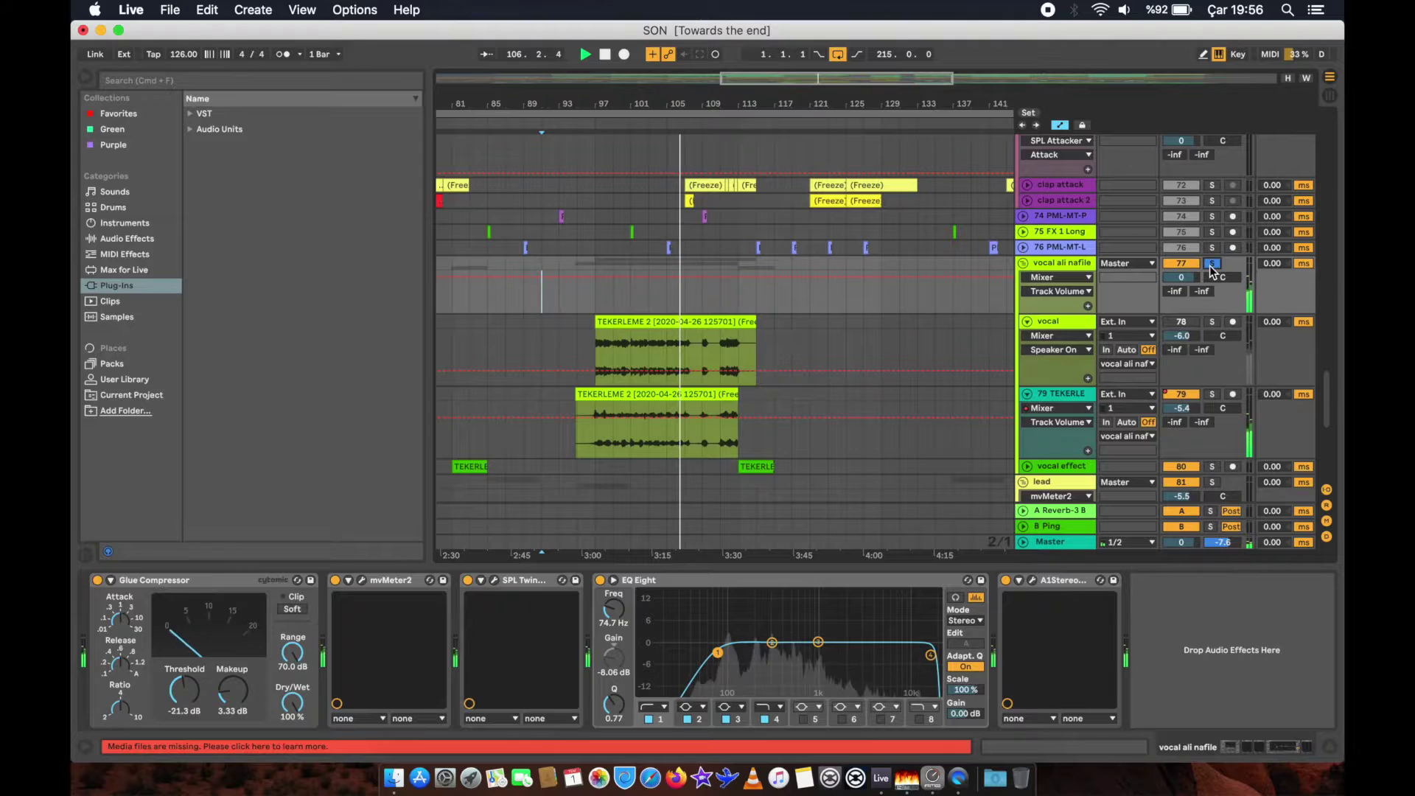
pyautogui.click(1212, 263)
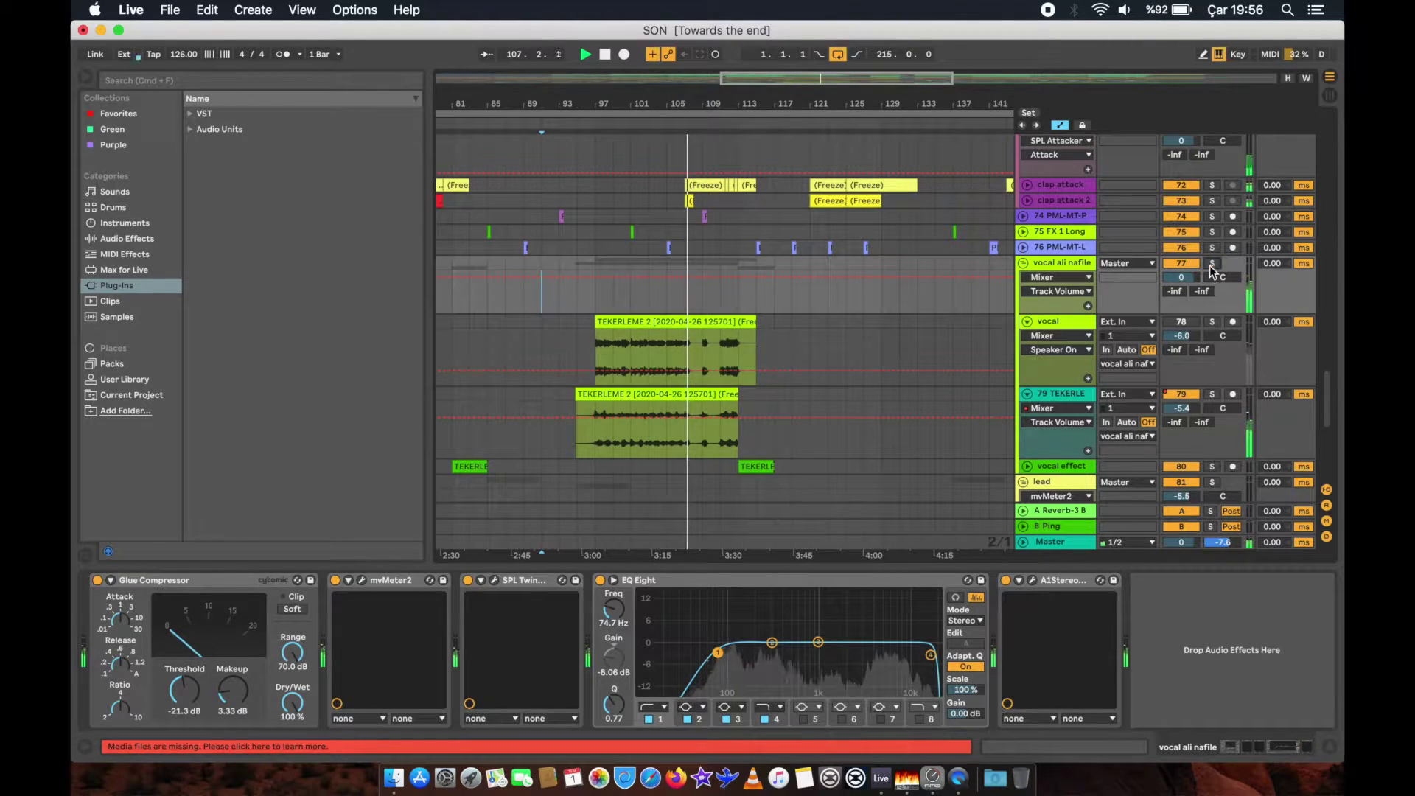
pyautogui.click(1182, 322)
pyautogui.press('space')
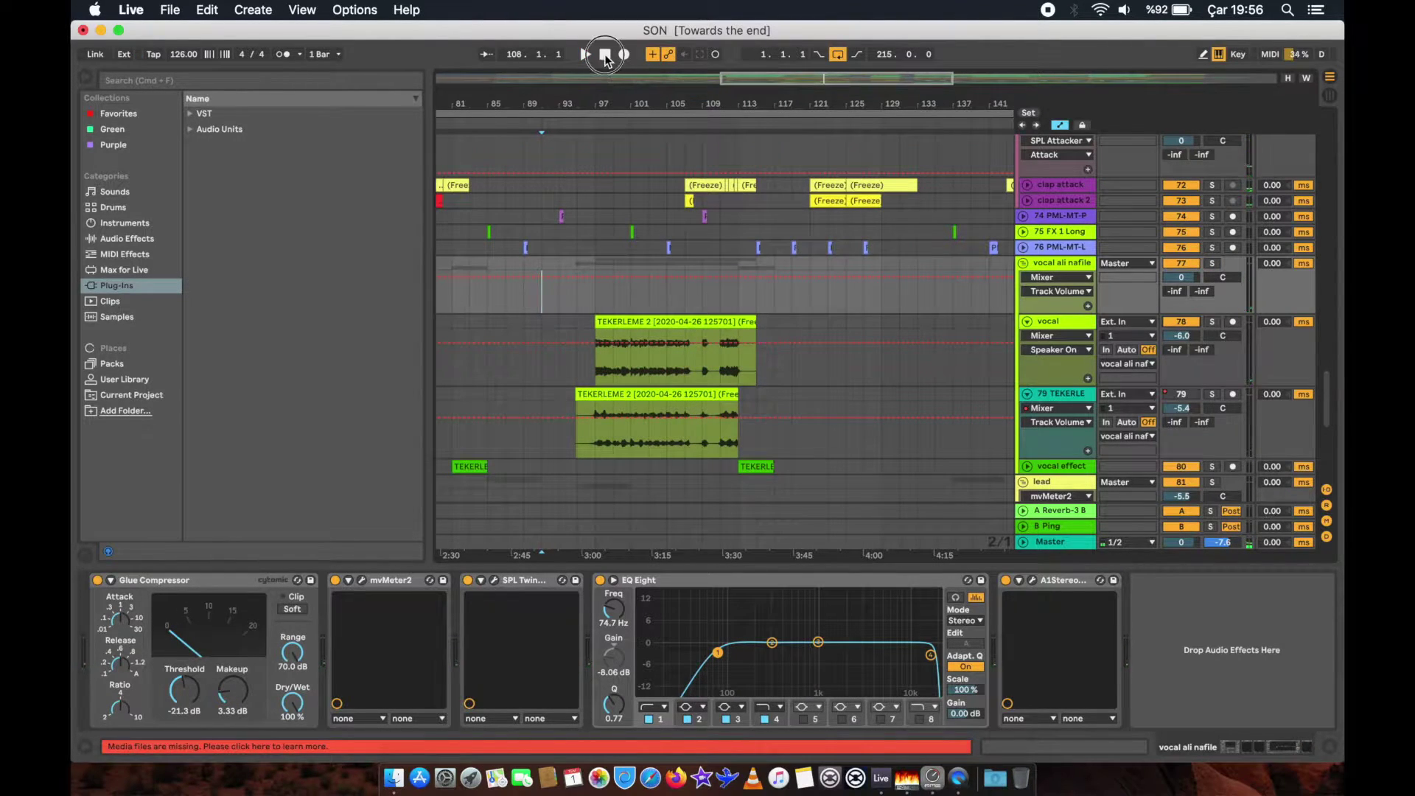
# Insert a new audio track below the vocal effect track.
pyautogui.click(302, 10)
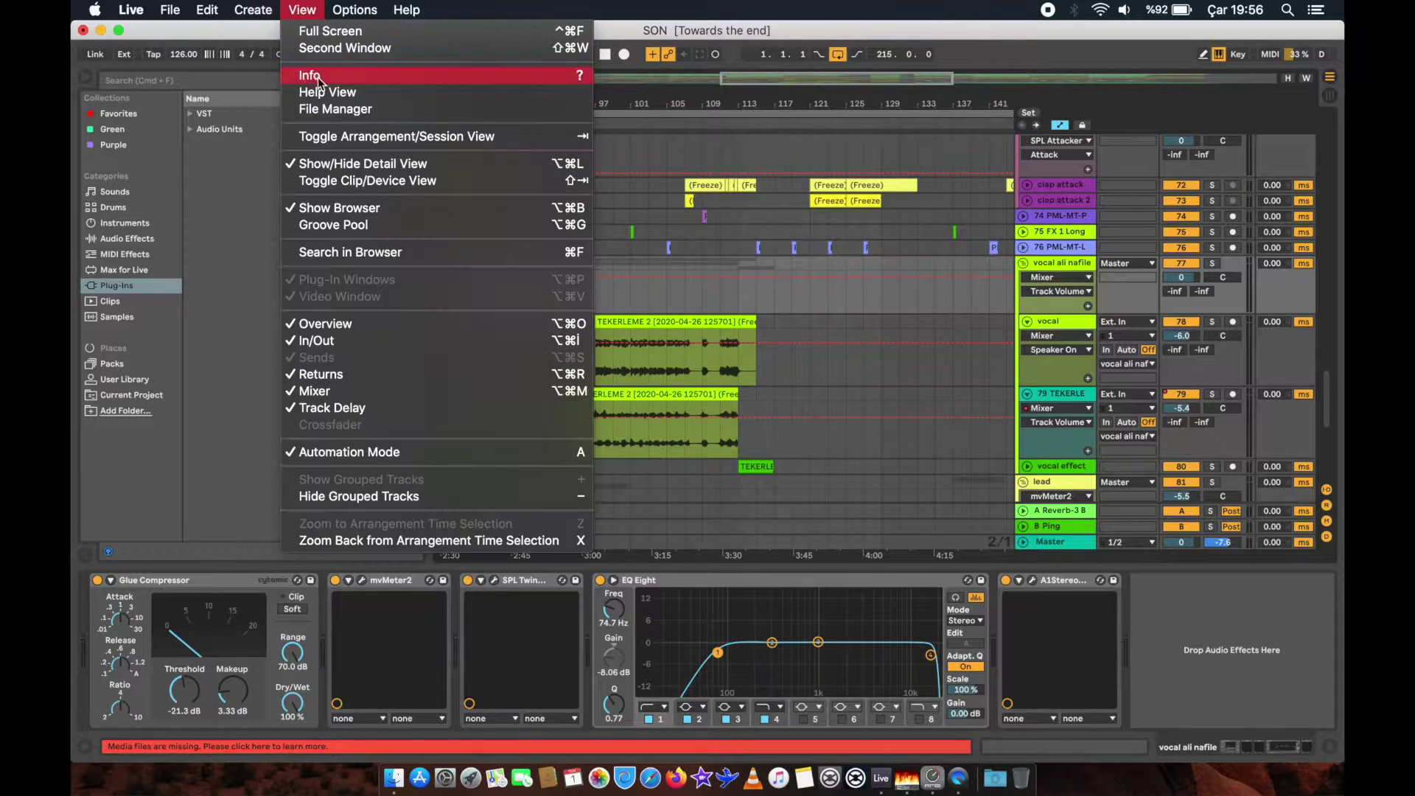
pyautogui.moveTo(253, 10)
pyautogui.click(285, 99)
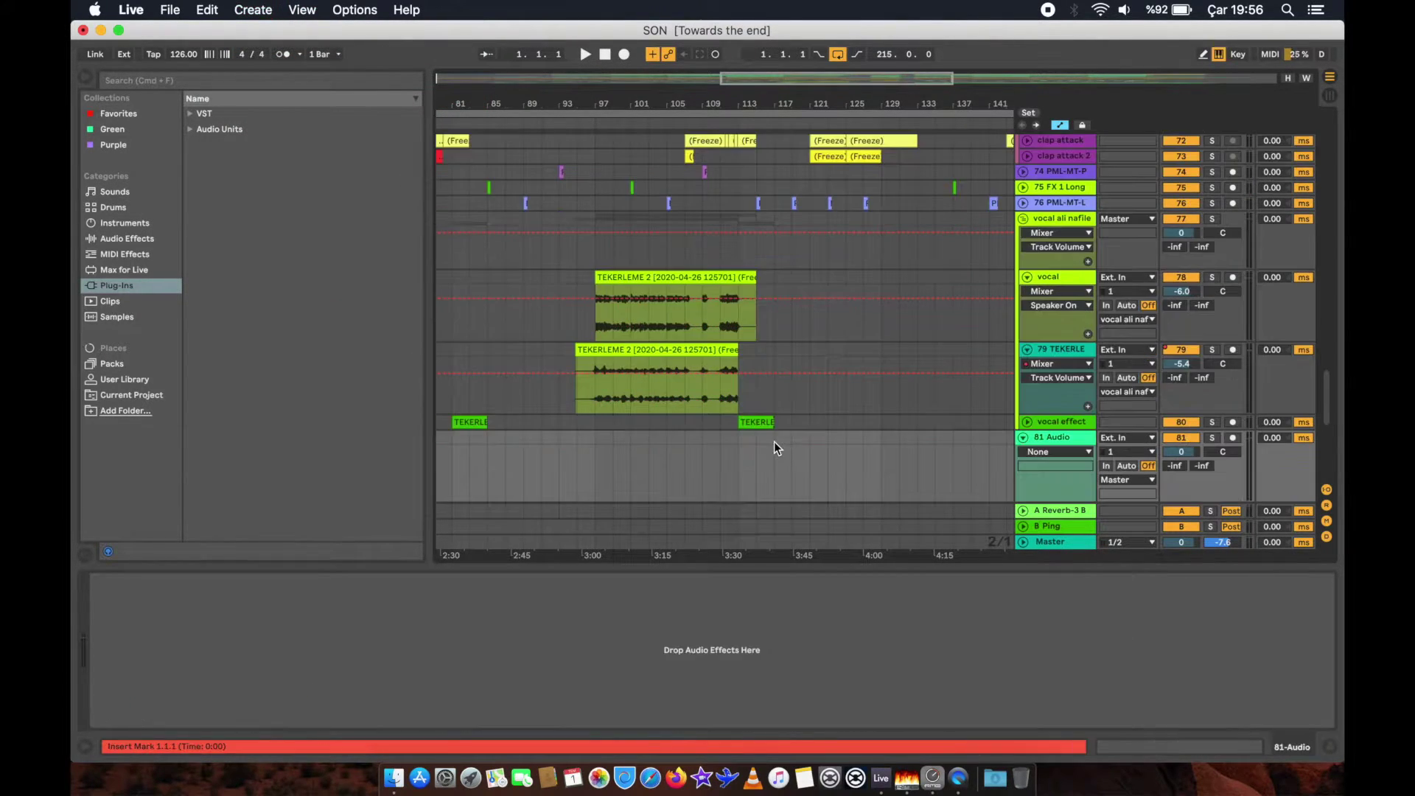
# Import TEKERLEME 2.wav from the project's featured vocalist folder onto the new audio track, starting at bar 97.
pyautogui.moveTo(586, 25); pyautogui.dragTo(1028, 77)
pyautogui.click(464, 139)
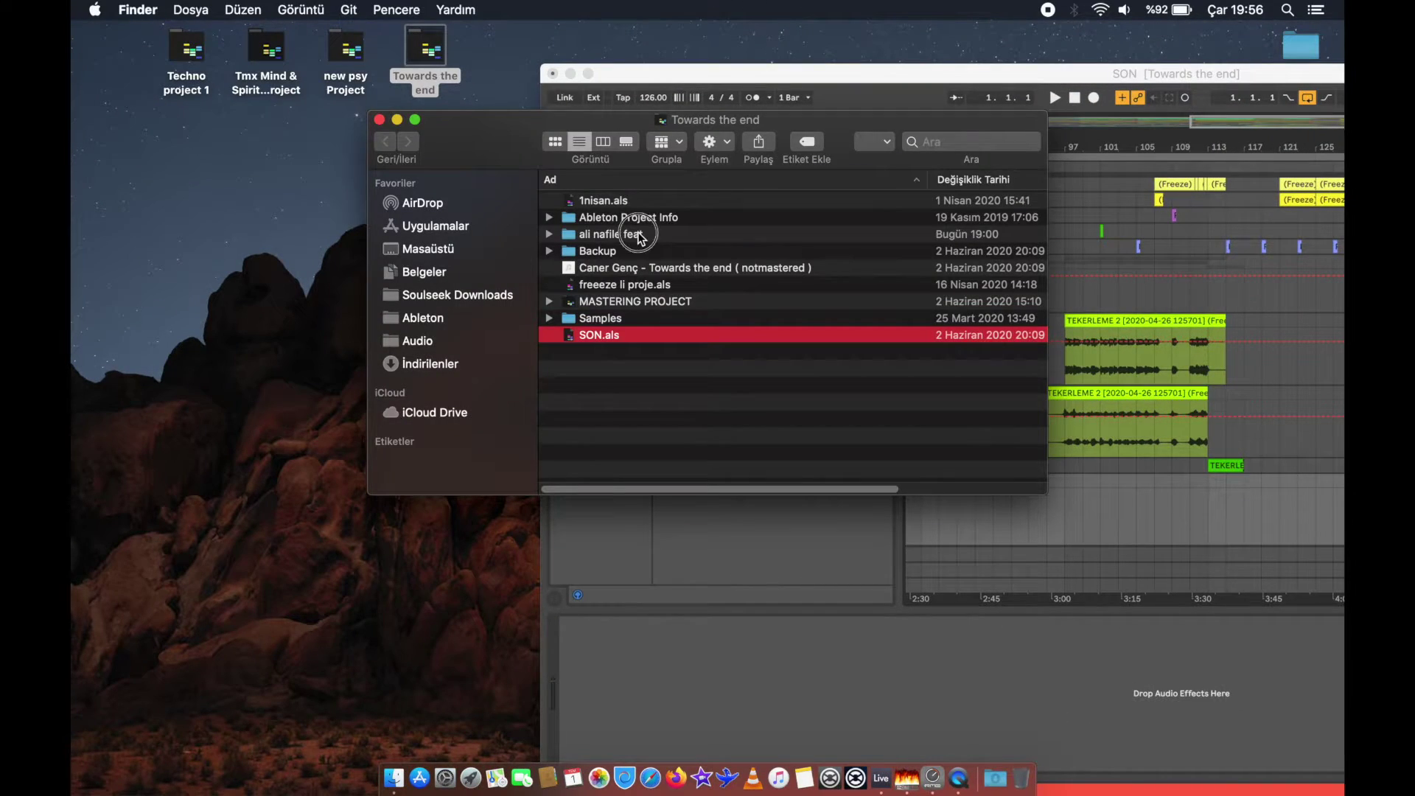
pyautogui.doubleClick(631, 235)
pyautogui.moveTo(591, 205); pyautogui.dragTo(1066, 491)
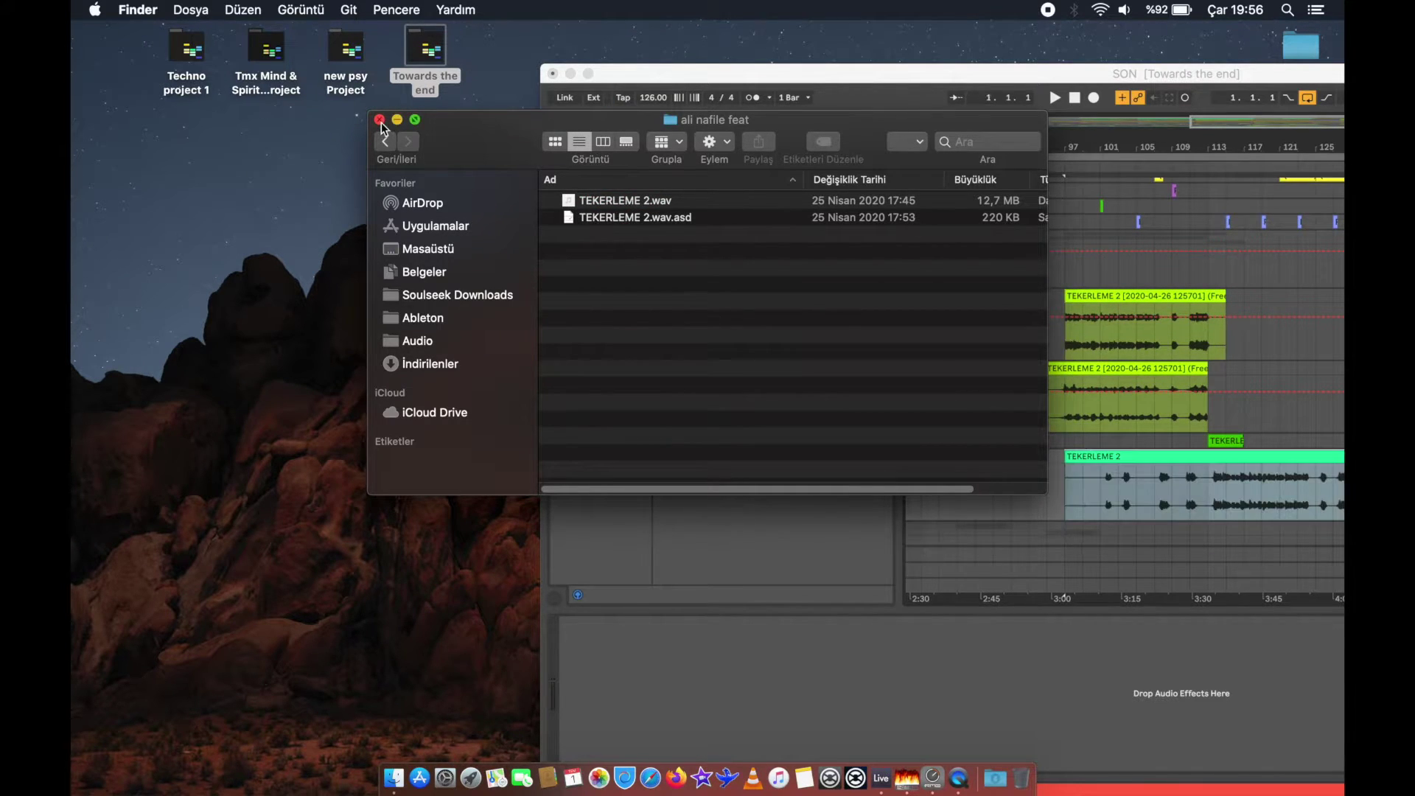
pyautogui.click(380, 120)
pyautogui.click(587, 74)
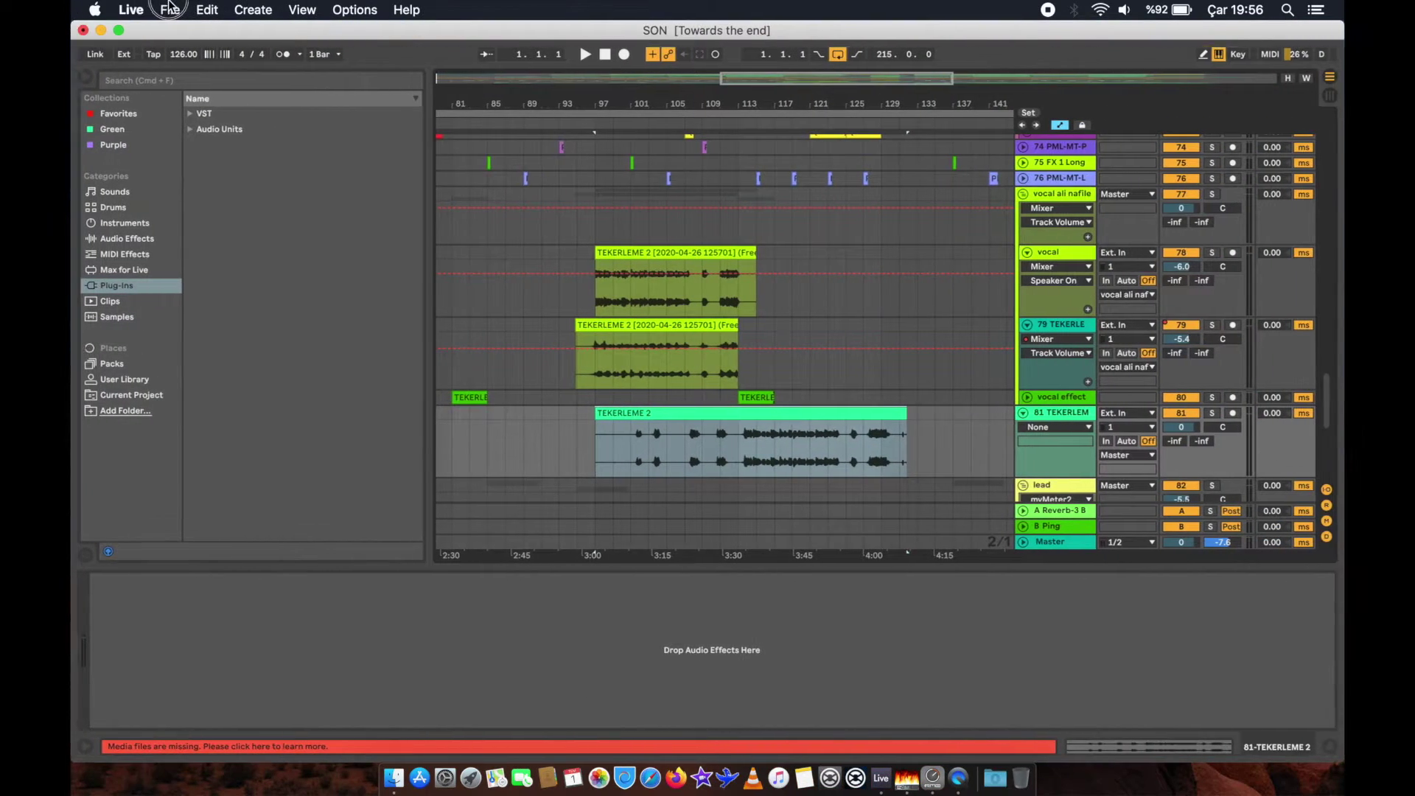
# Trim the sparse opening off the imported TEKERLEME 2 clip, align its start with bar 97 and duplicate the track.
pyautogui.moveTo(595, 416); pyautogui.dragTo(632, 406)
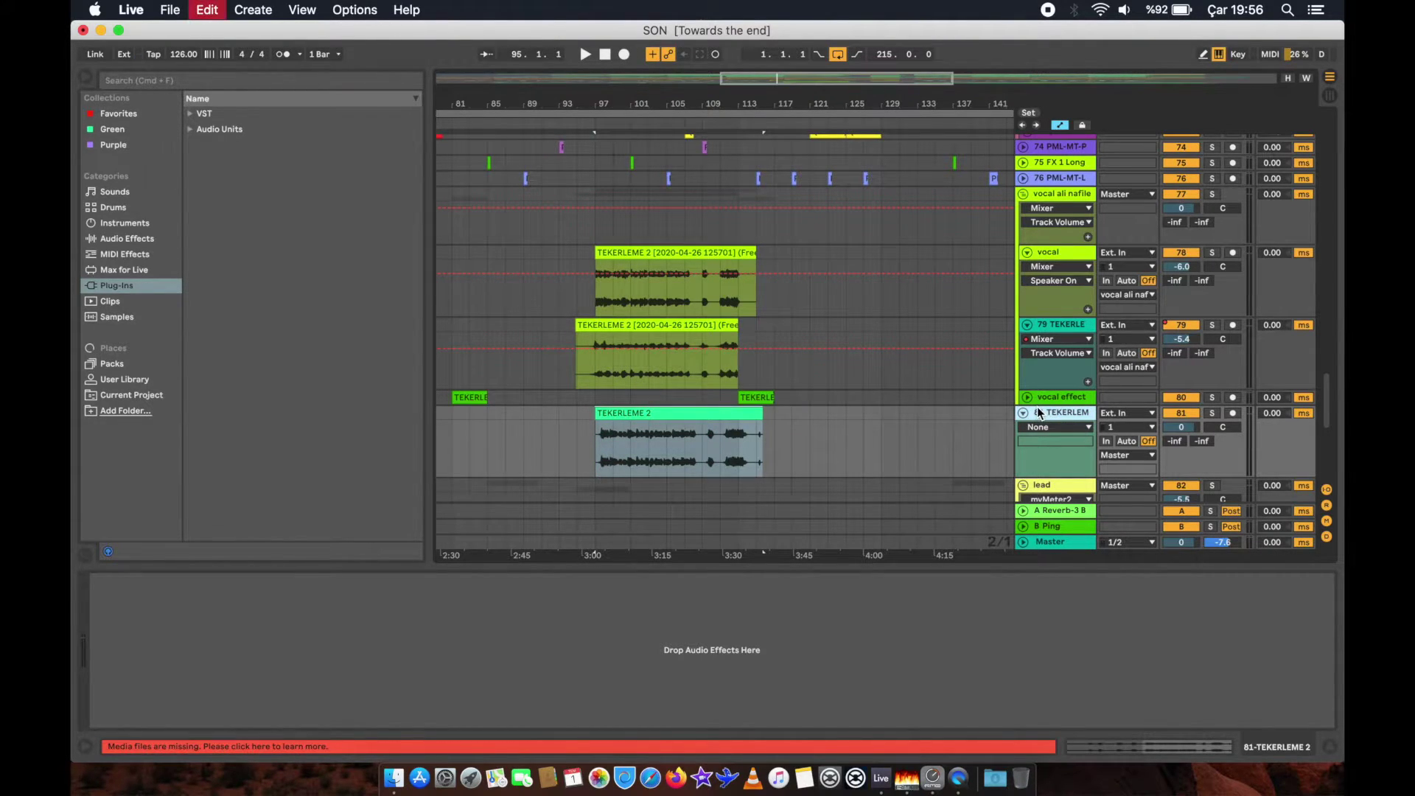
pyautogui.press('super+d')
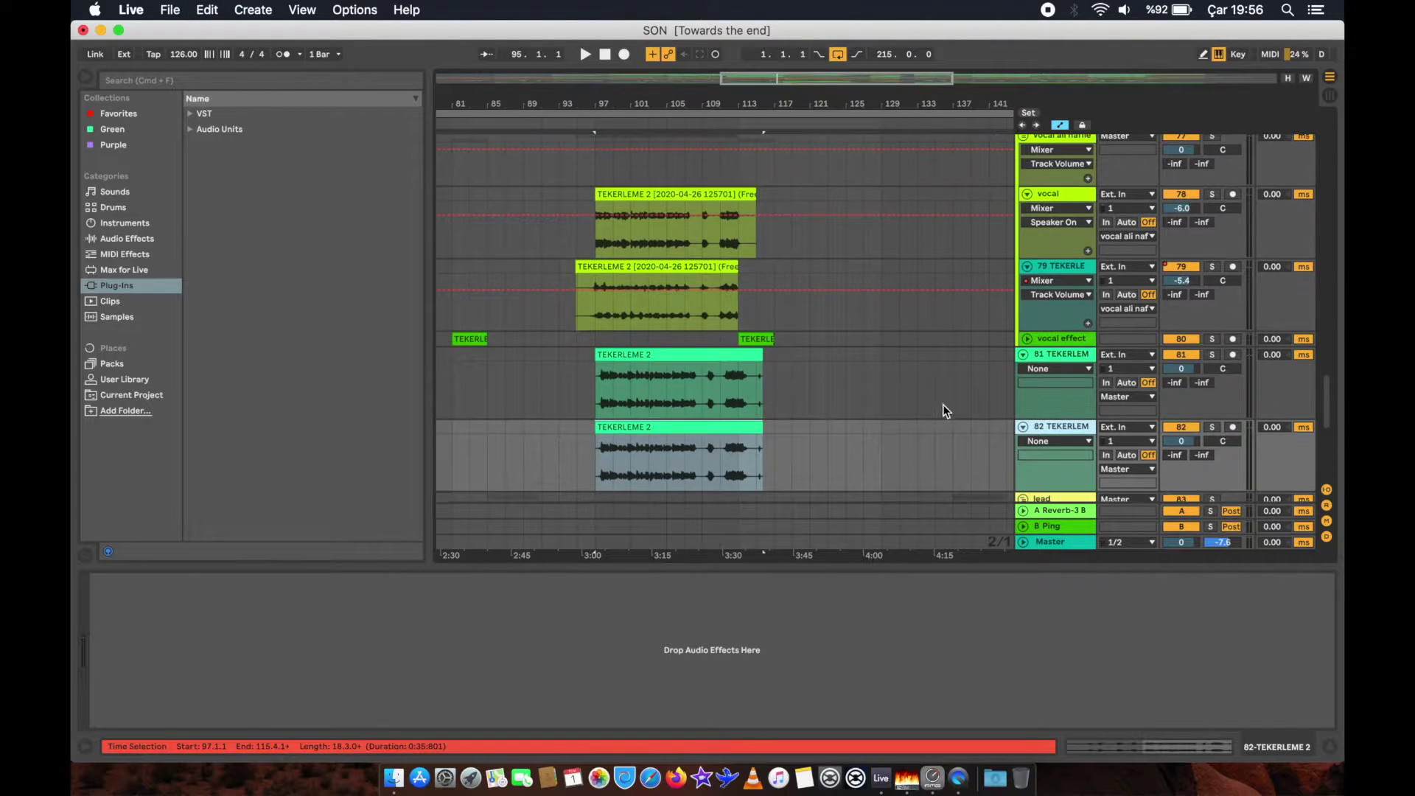
# Reverse the TEKERLEME 2 clip on the duplicated track 82.
pyautogui.click(1062, 360)
pyautogui.click(1041, 432)
pyautogui.rightClick(709, 428)
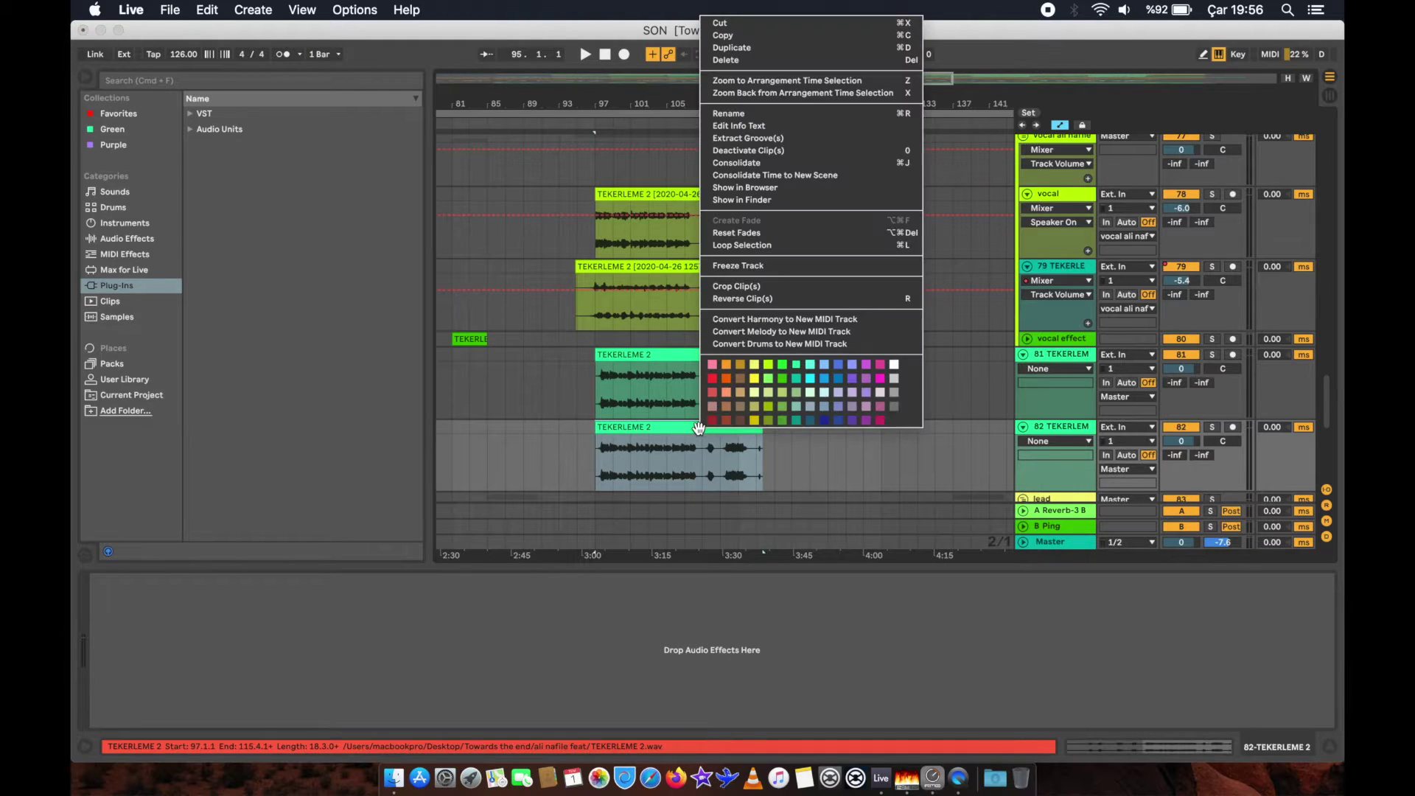
pyautogui.click(735, 299)
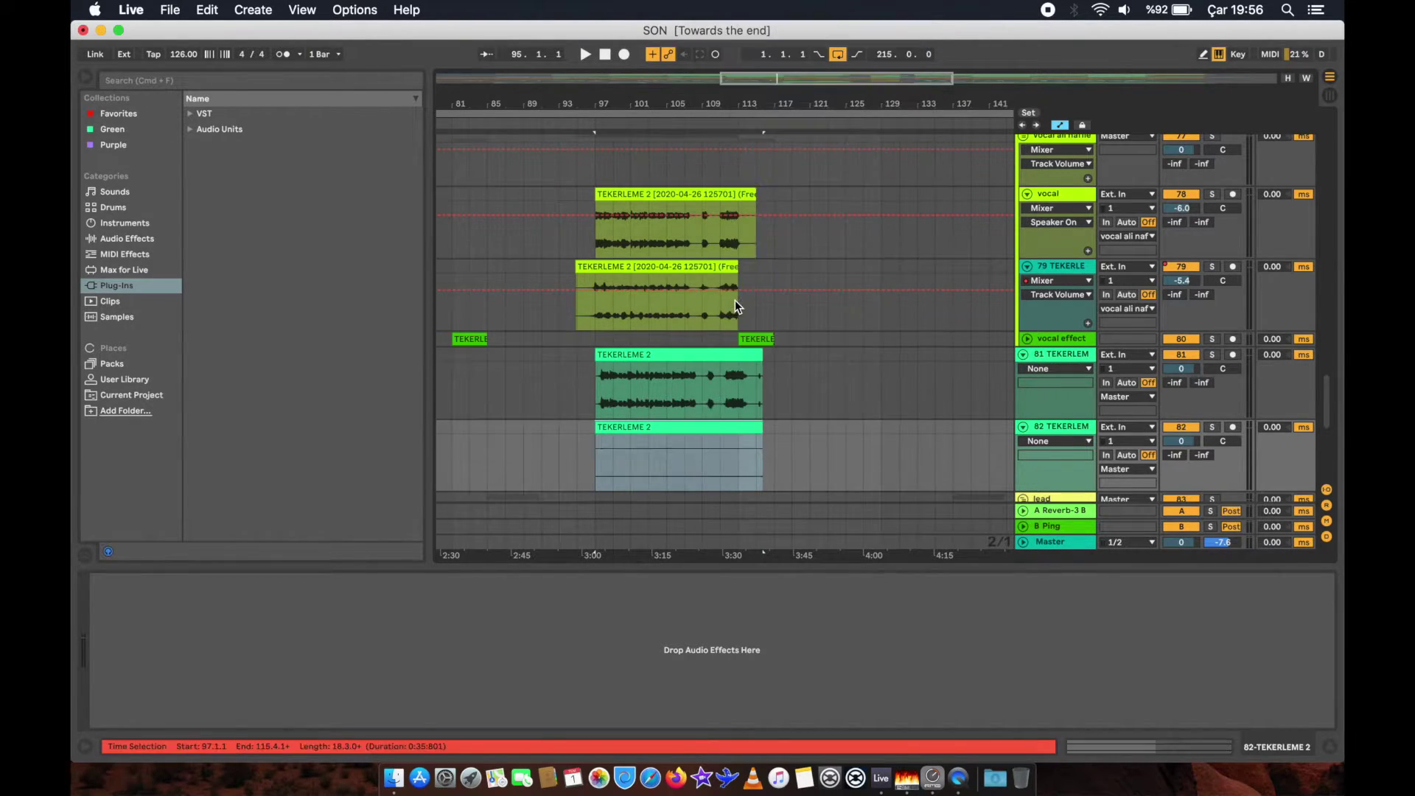
# Add the FabFilter Audio Unit FF Pro-R reverb to track 82.
pyautogui.click(1045, 427)
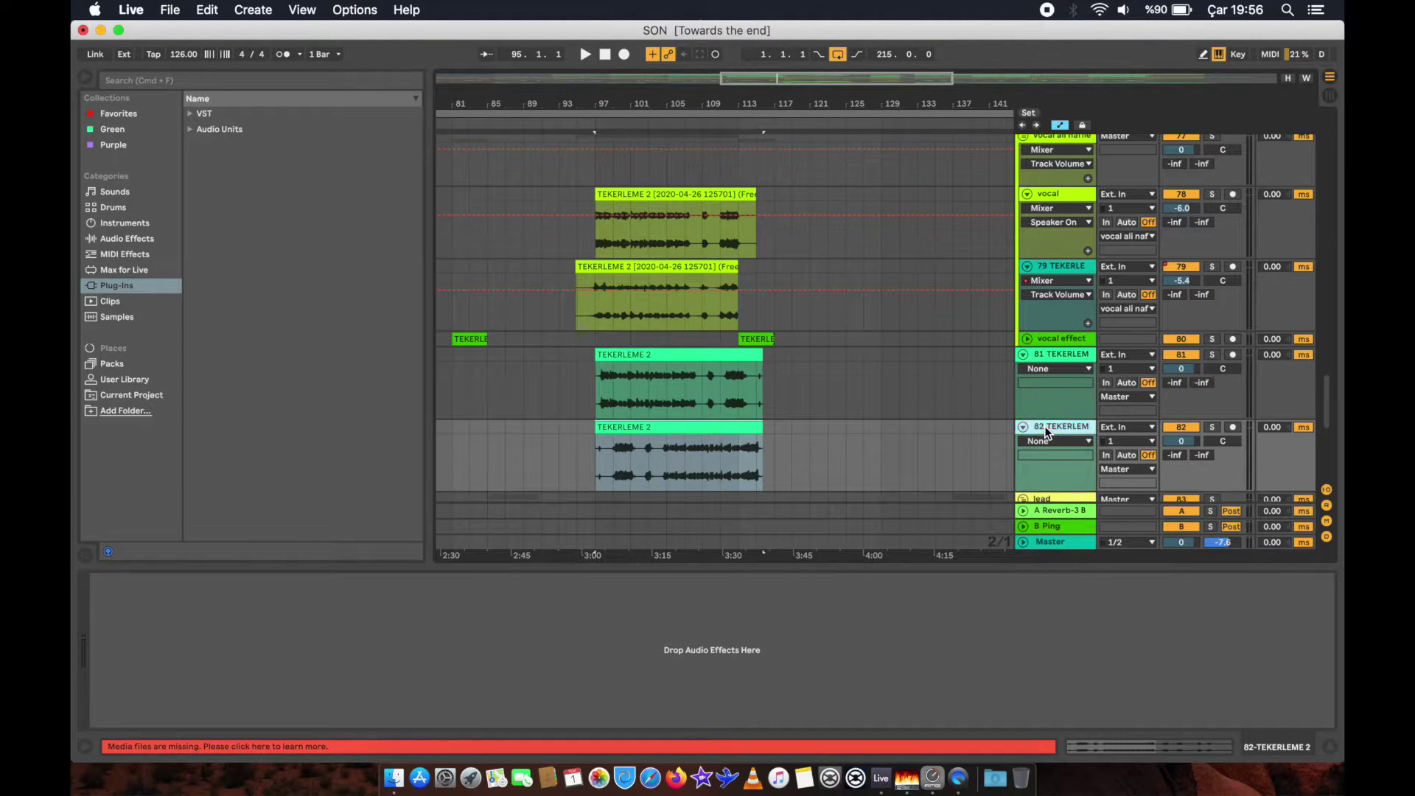
pyautogui.click(190, 130)
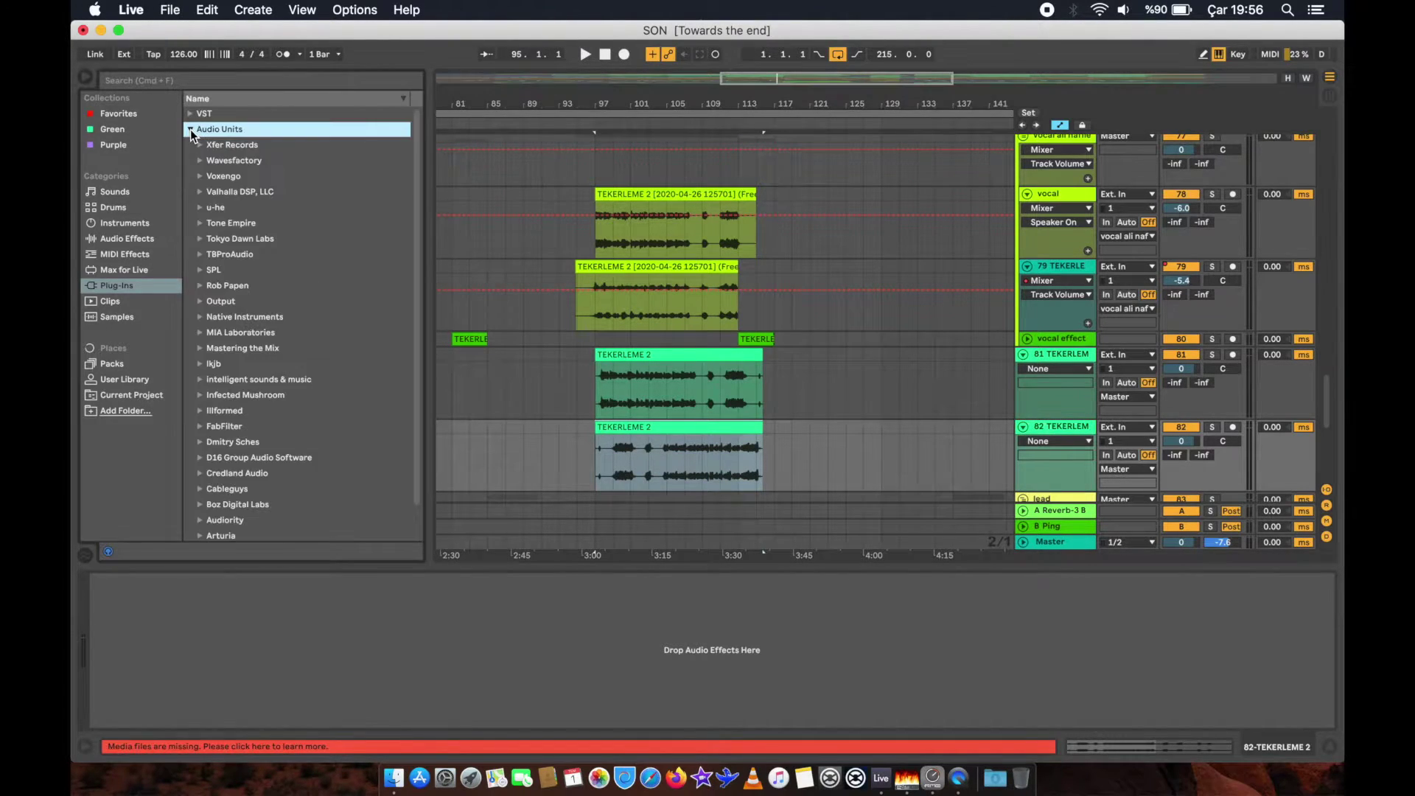
pyautogui.click(206, 427)
pyautogui.doubleClick(243, 410)
# Raise the Pro-R decay rate band near 2.1 kHz to about 132% and listen to the reversed vocal soloed.
pyautogui.moveTo(608, 368); pyautogui.dragTo(608, 309)
pyautogui.press('space')
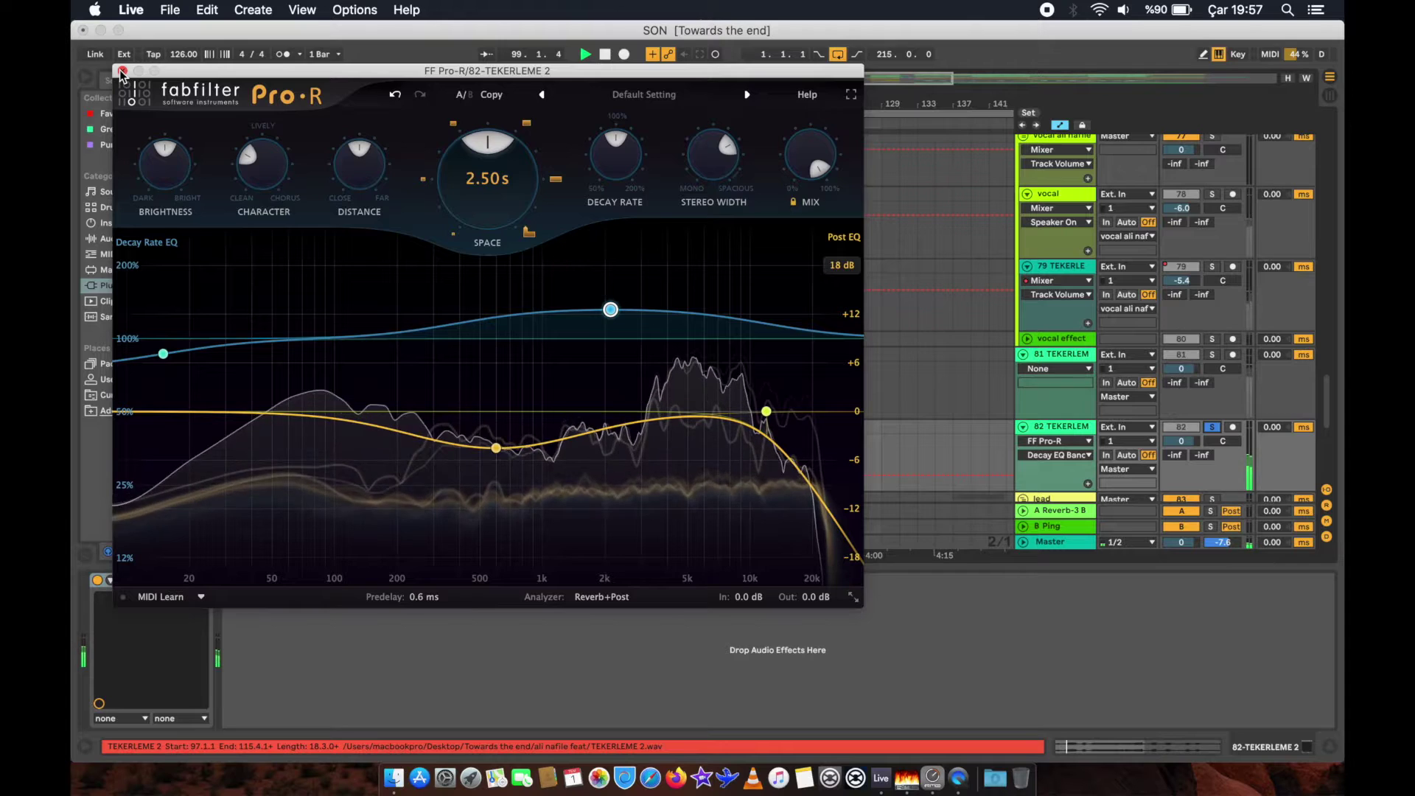
pyautogui.moveTo(591, 288)
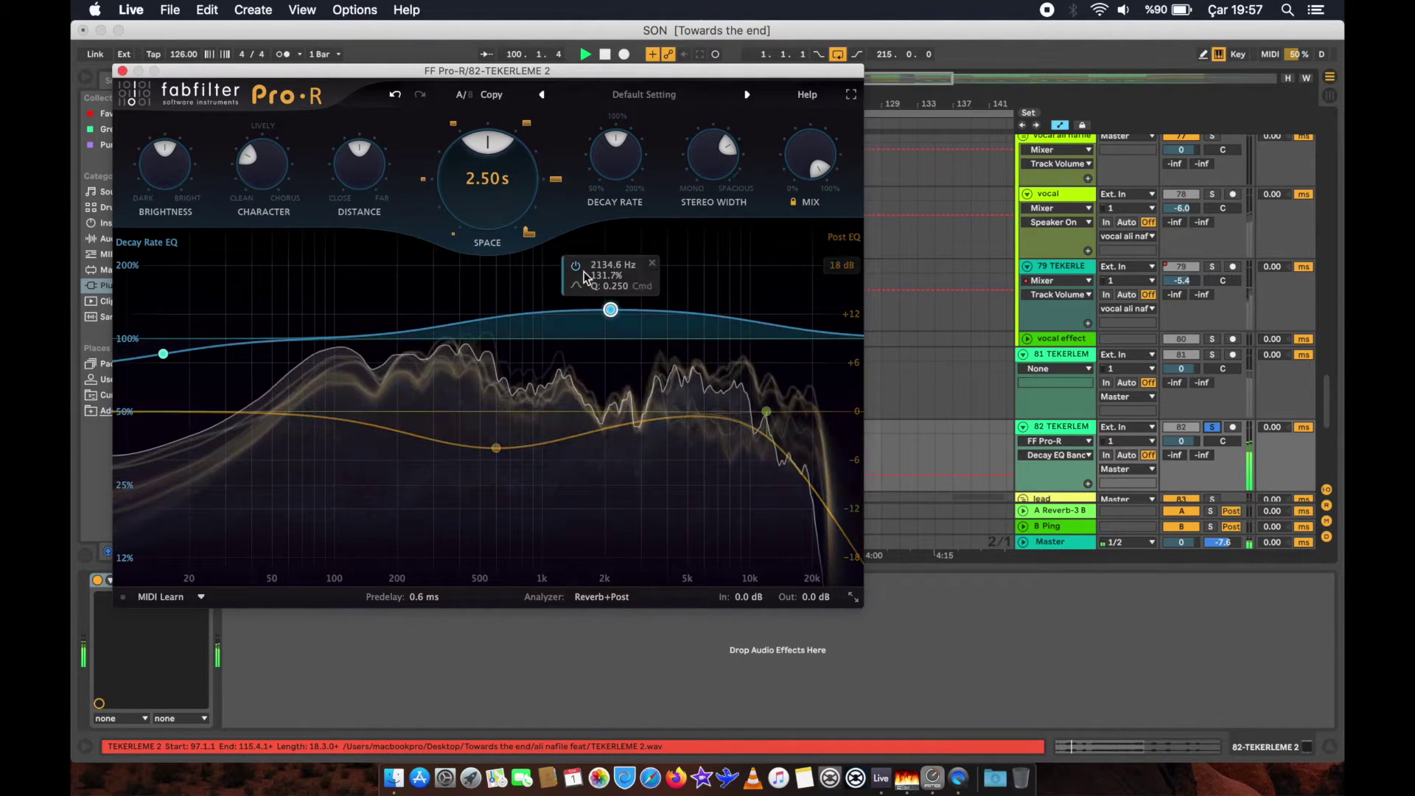
pyautogui.click(122, 71)
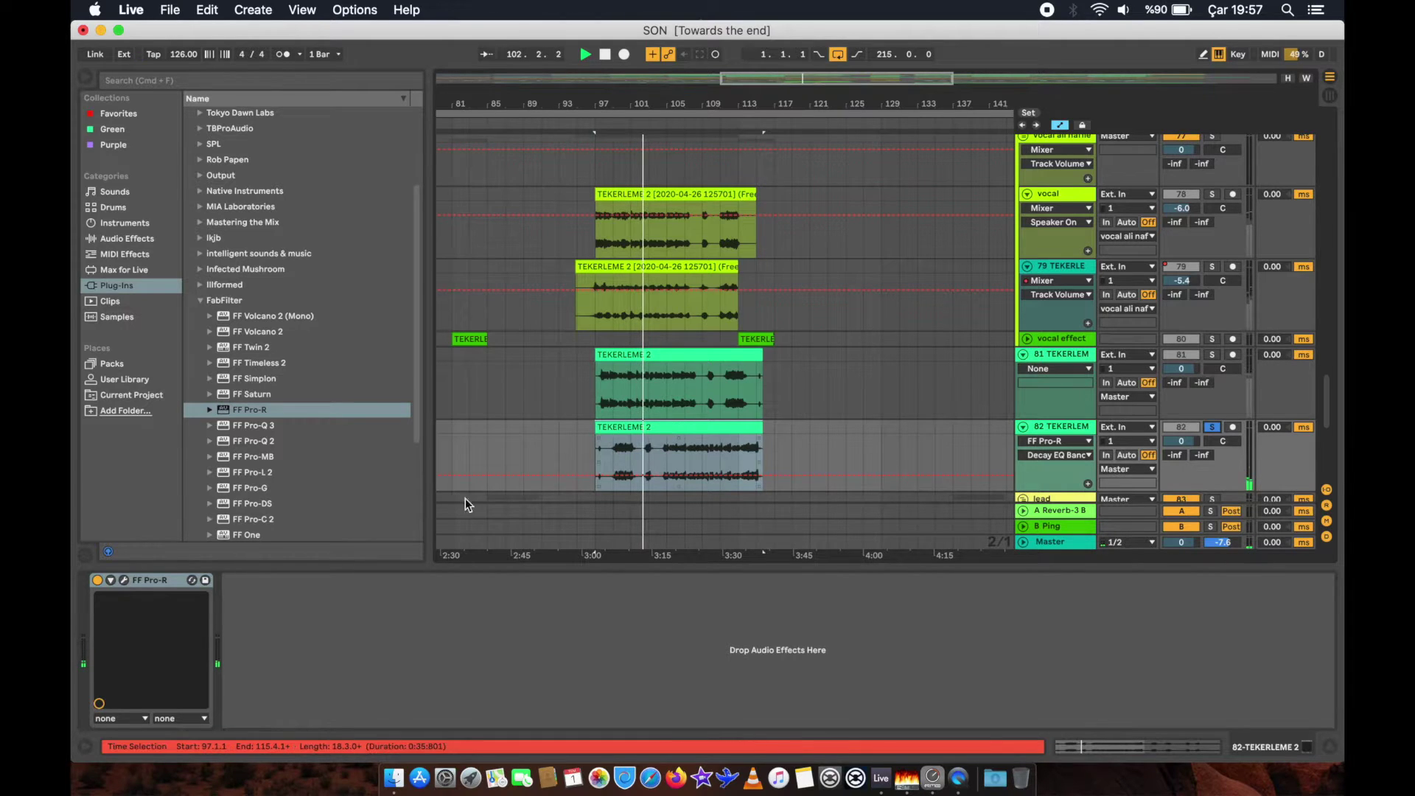
# Lower the Pro-R mix amount and set the reverb space to 3.14 s.
pyautogui.click(124, 579)
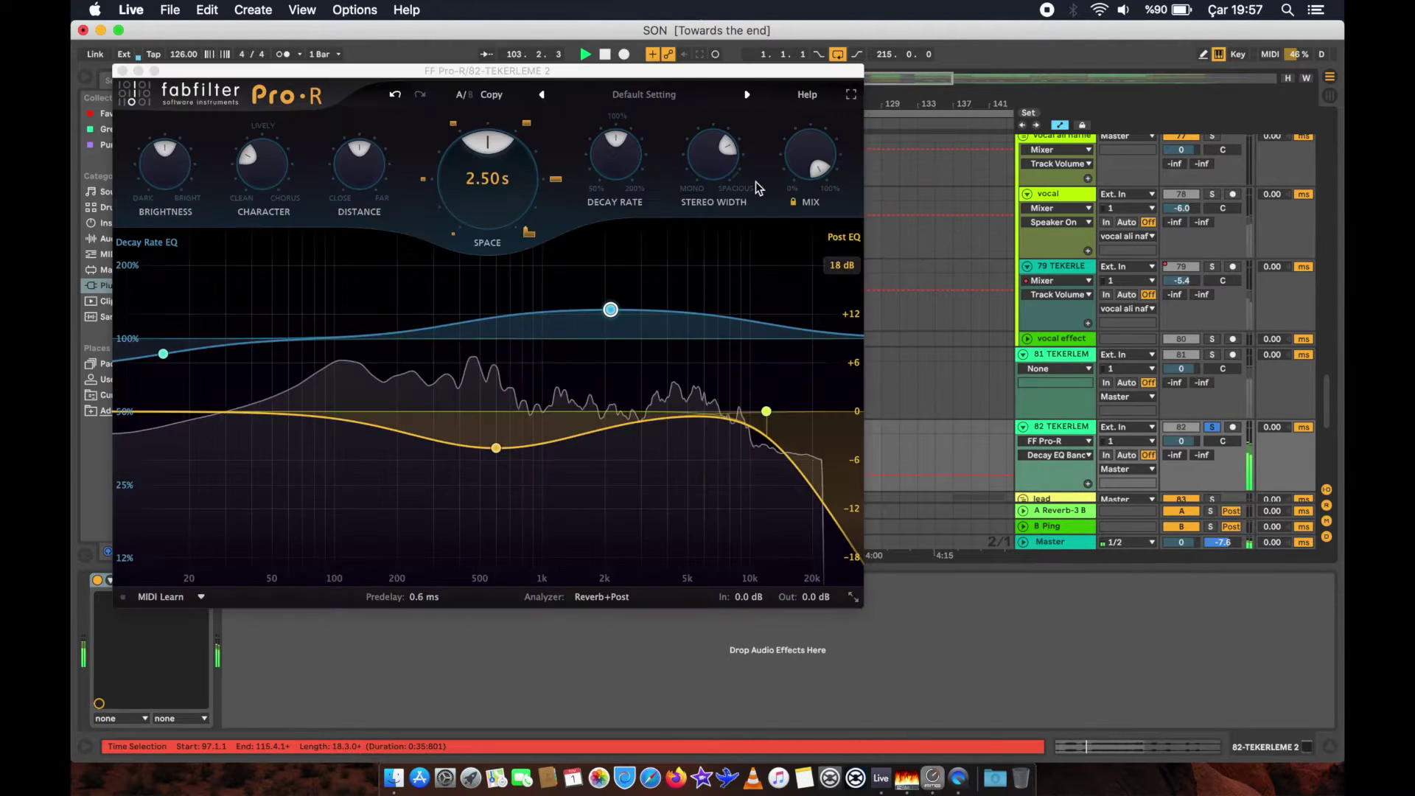
pyautogui.moveTo(810, 157); pyautogui.dragTo(802, 237)
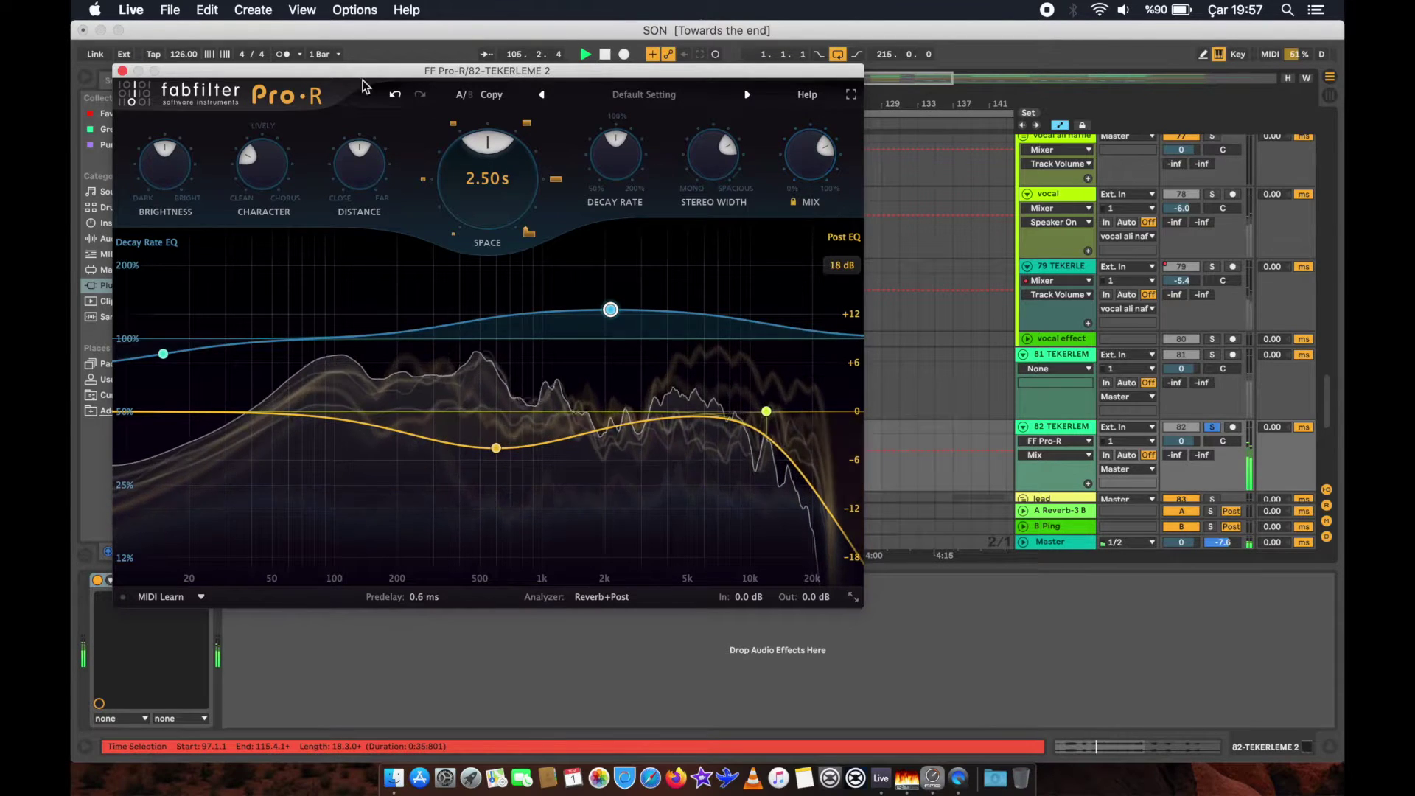
pyautogui.moveTo(495, 152); pyautogui.dragTo(503, 141)
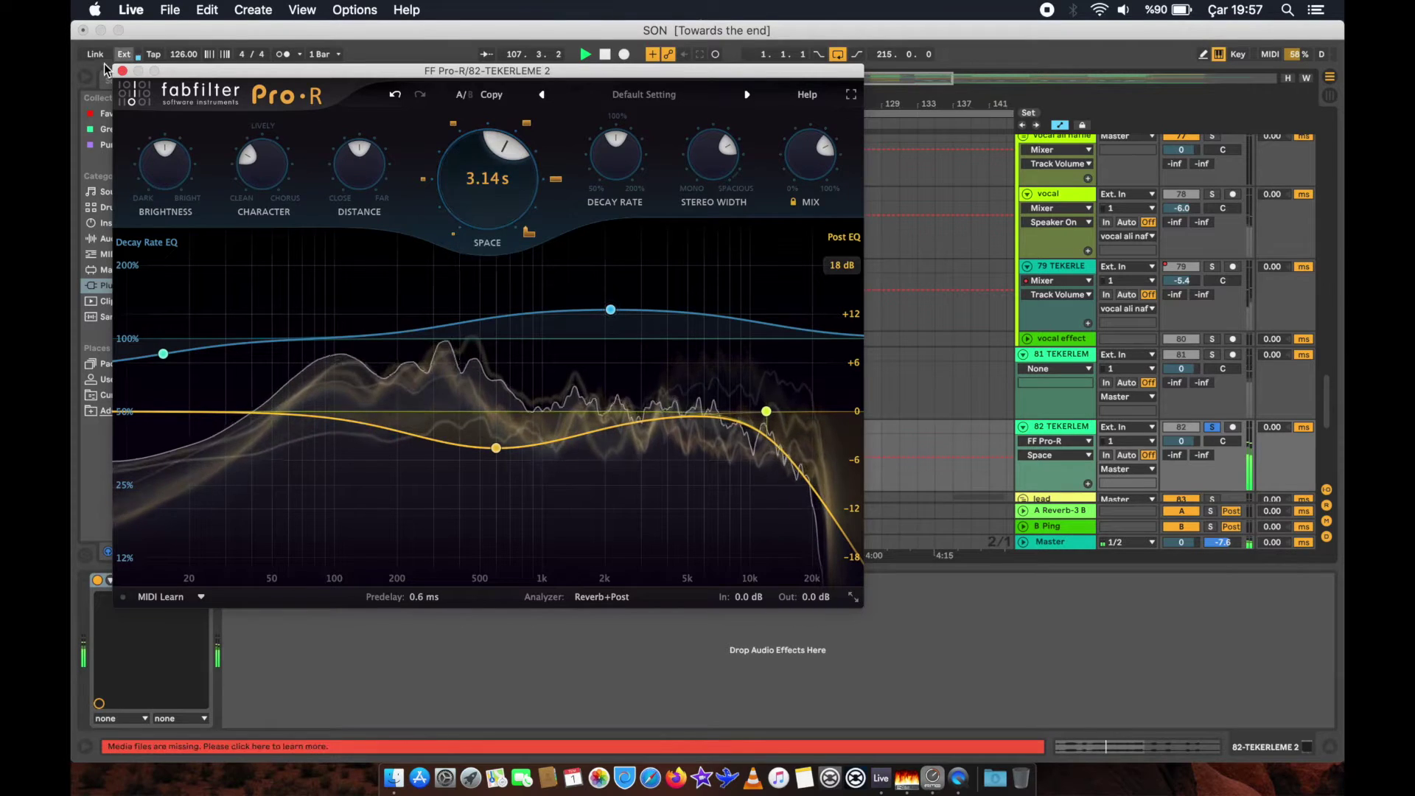
pyautogui.click(122, 71)
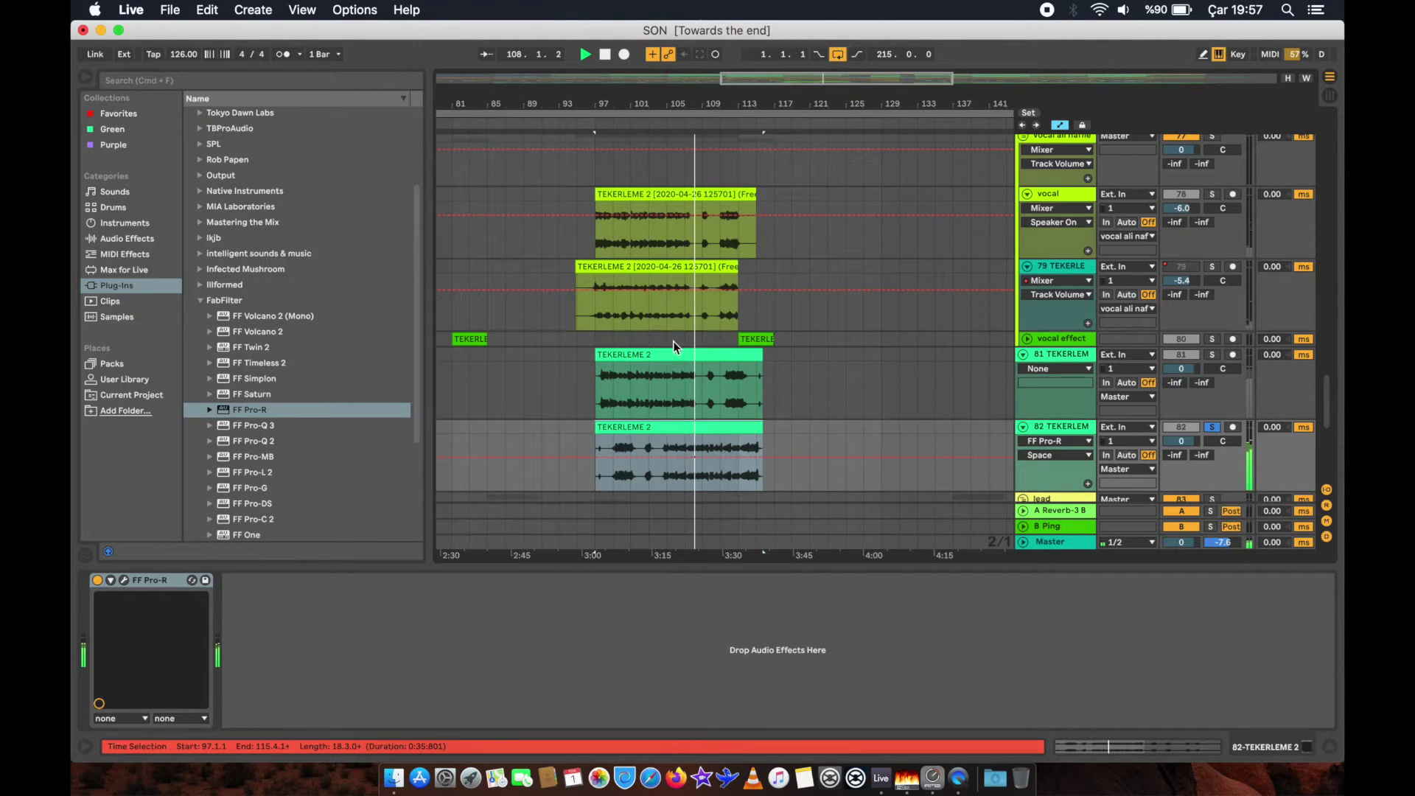
# Unsolo track 82, then freeze and flatten it to print the reverb into the audio.
pyautogui.click(1214, 427)
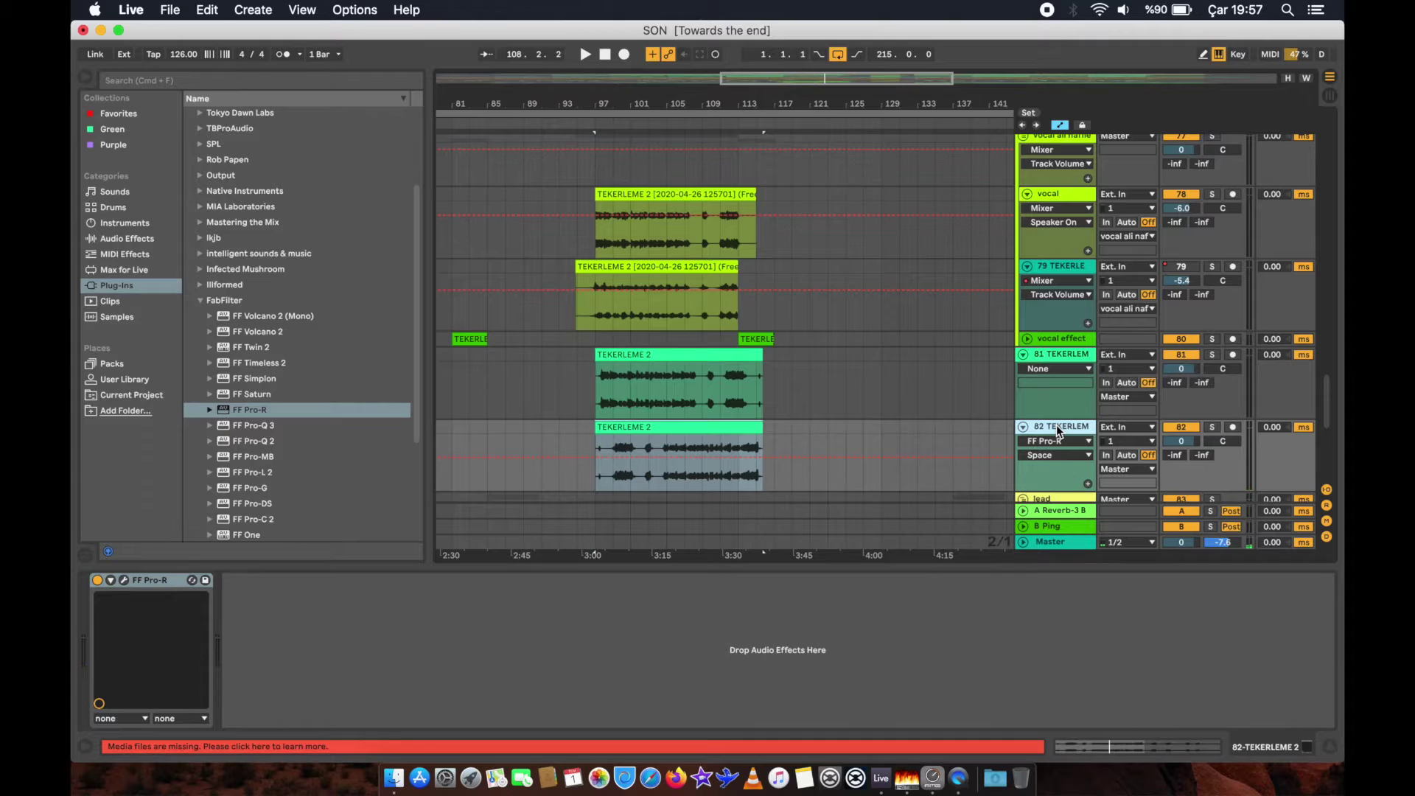
pyautogui.rightClick(1055, 425)
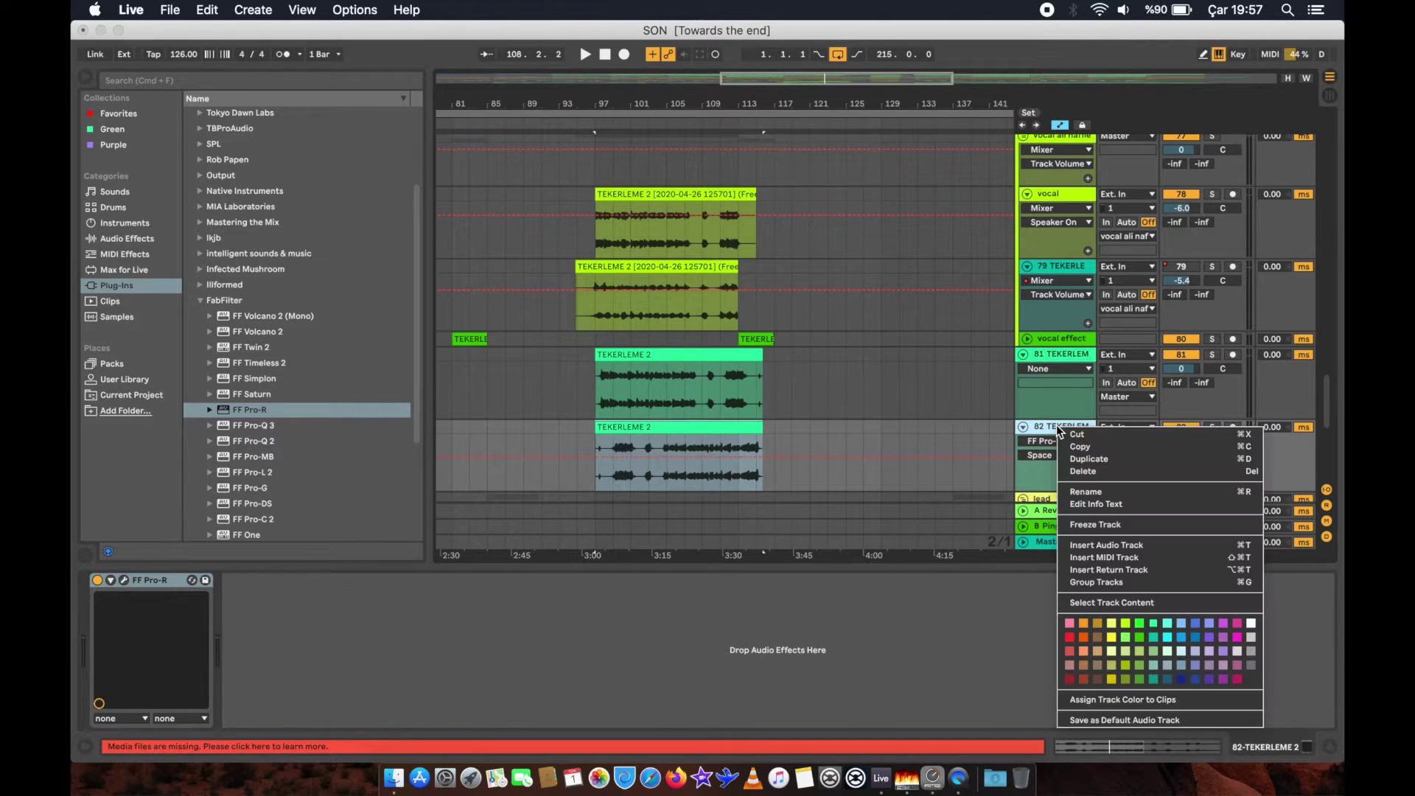
pyautogui.click(1095, 524)
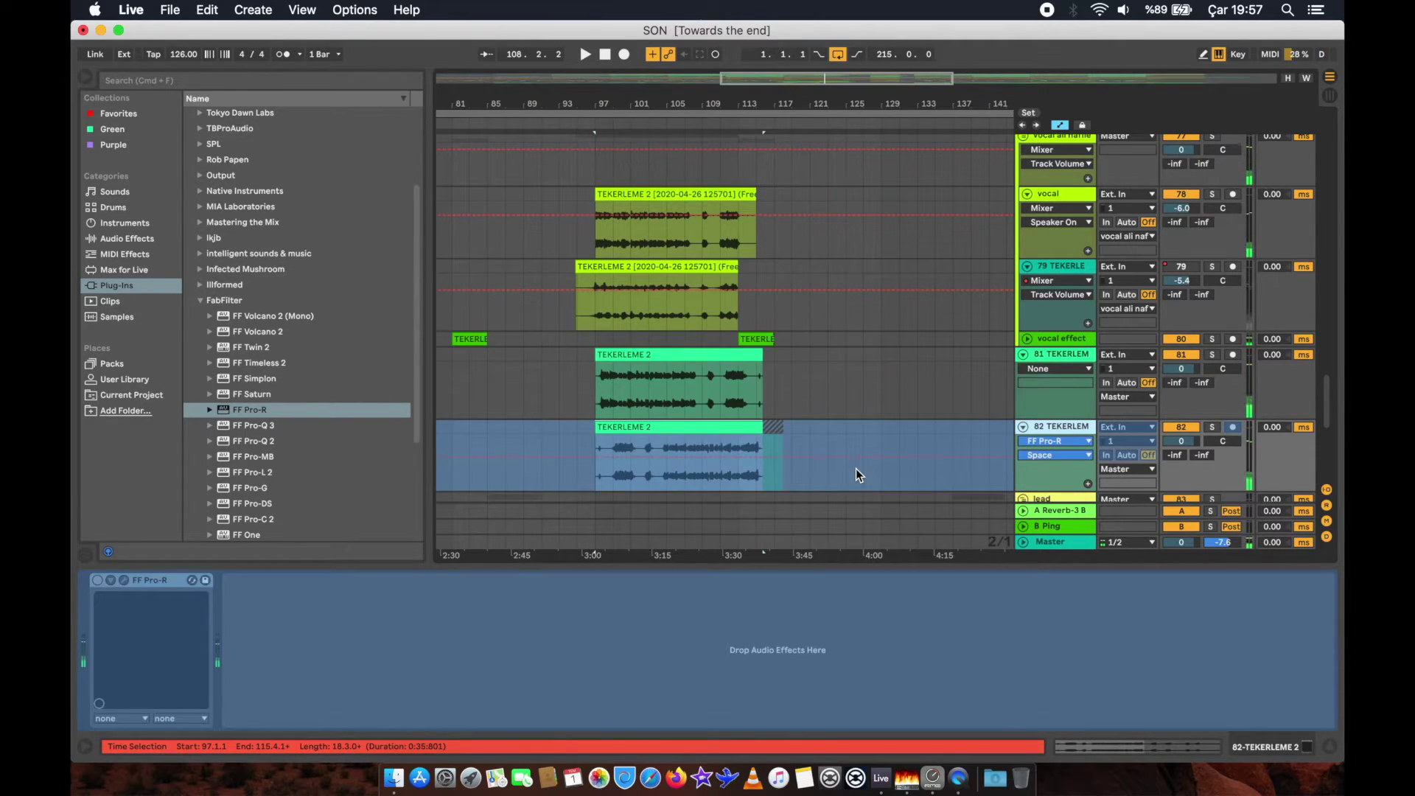
pyautogui.rightClick(1054, 425)
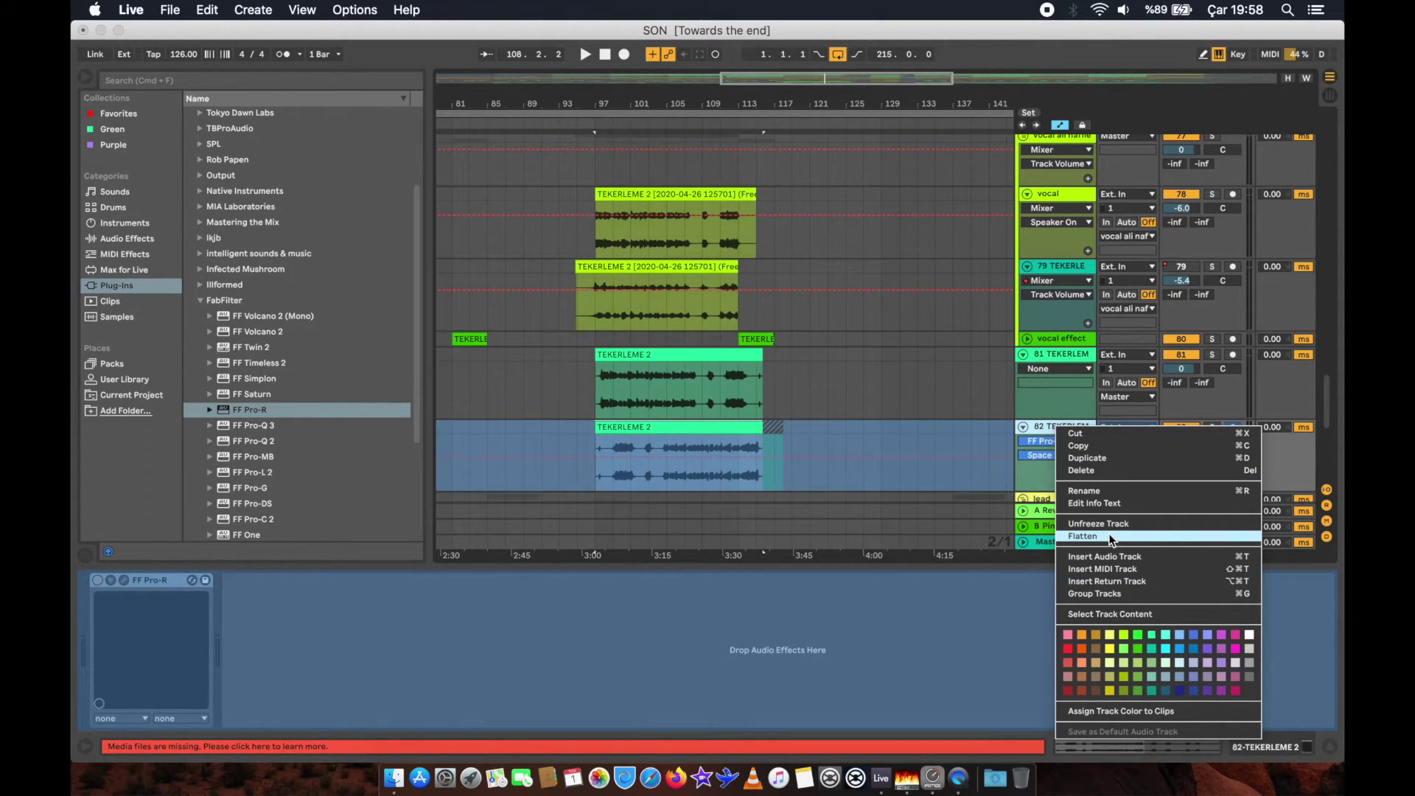
pyautogui.click(1109, 533)
# Extend the flattened clip on track 82 over the separate reverb tail so it ends at 118.1.3.
pyautogui.click(686, 429)
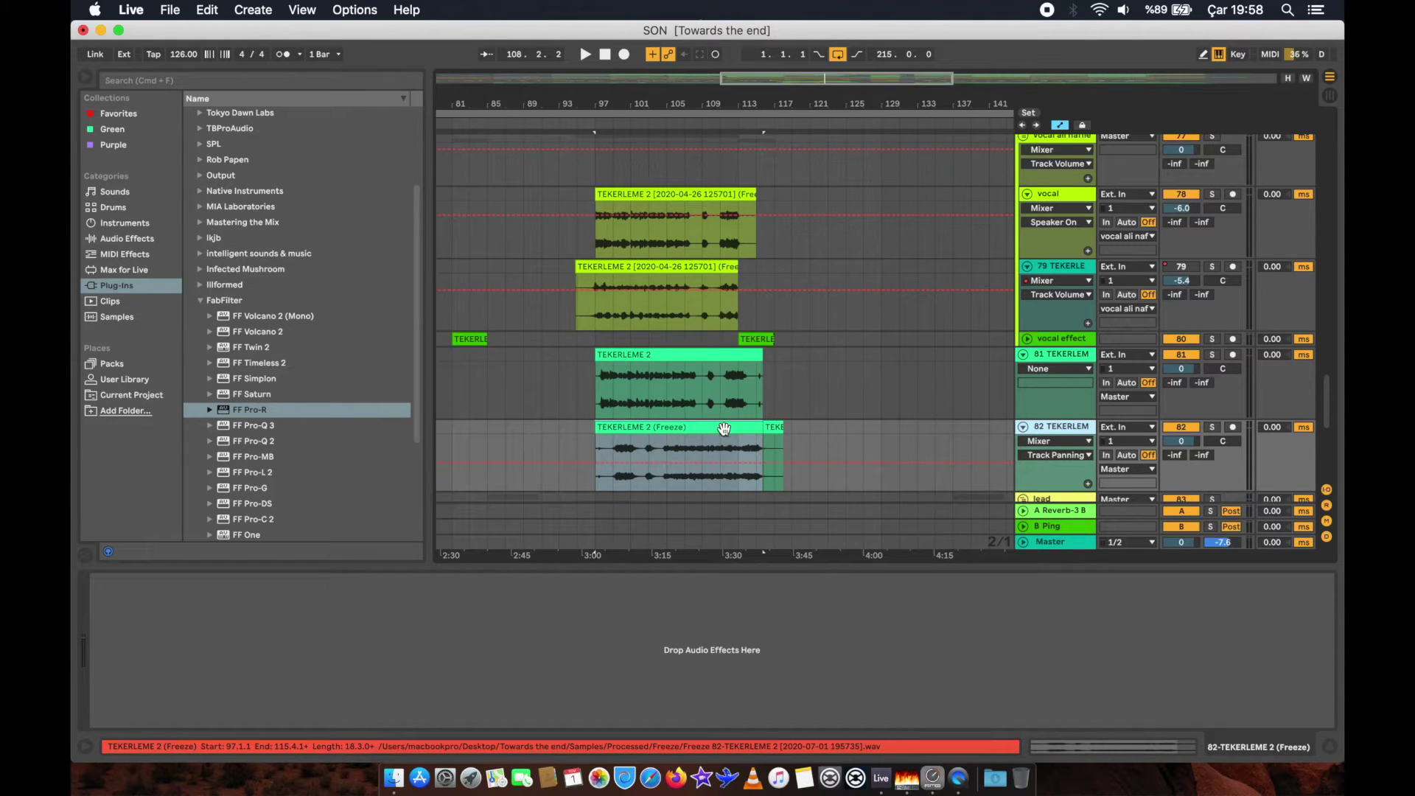
pyautogui.moveTo(756, 428); pyautogui.dragTo(783, 428)
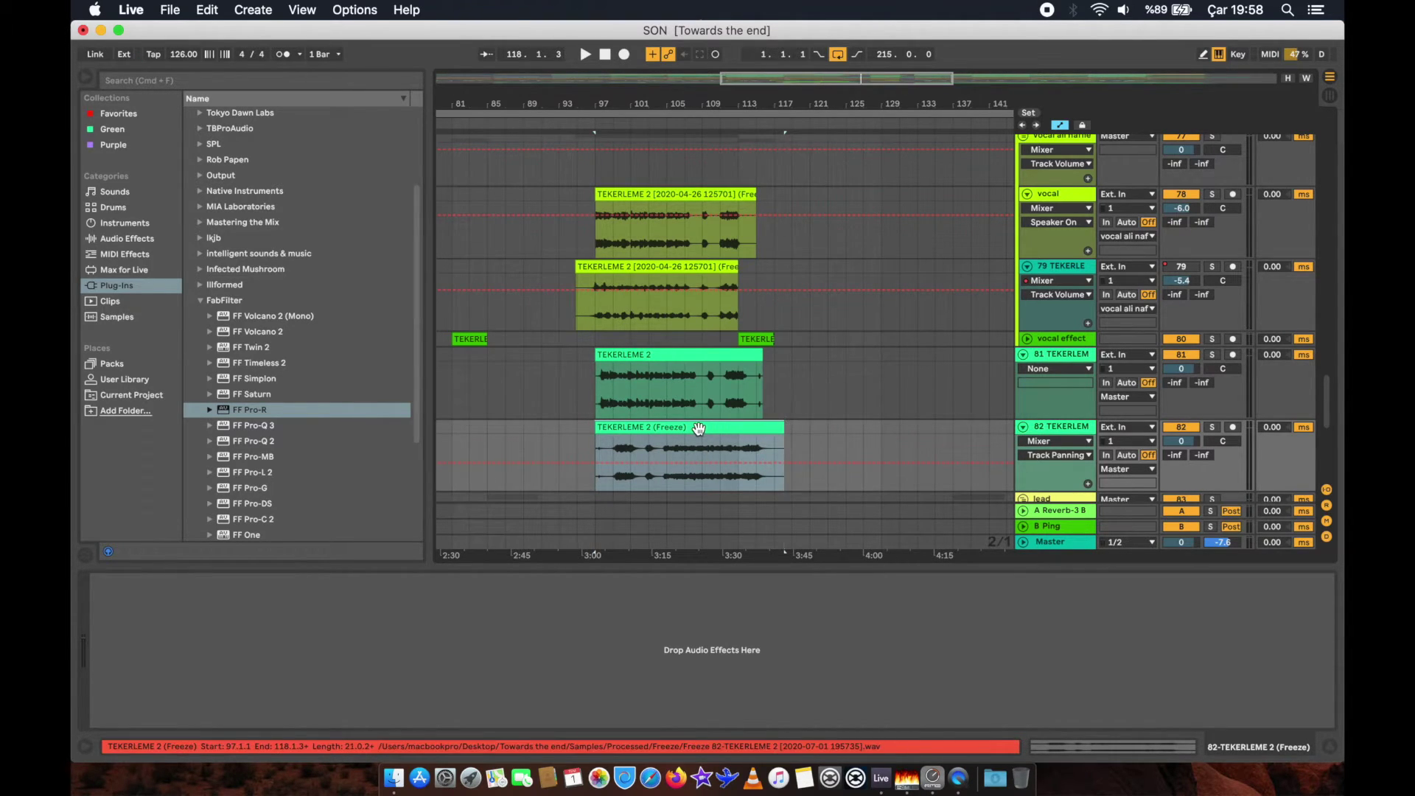
pyautogui.rightClick(697, 429)
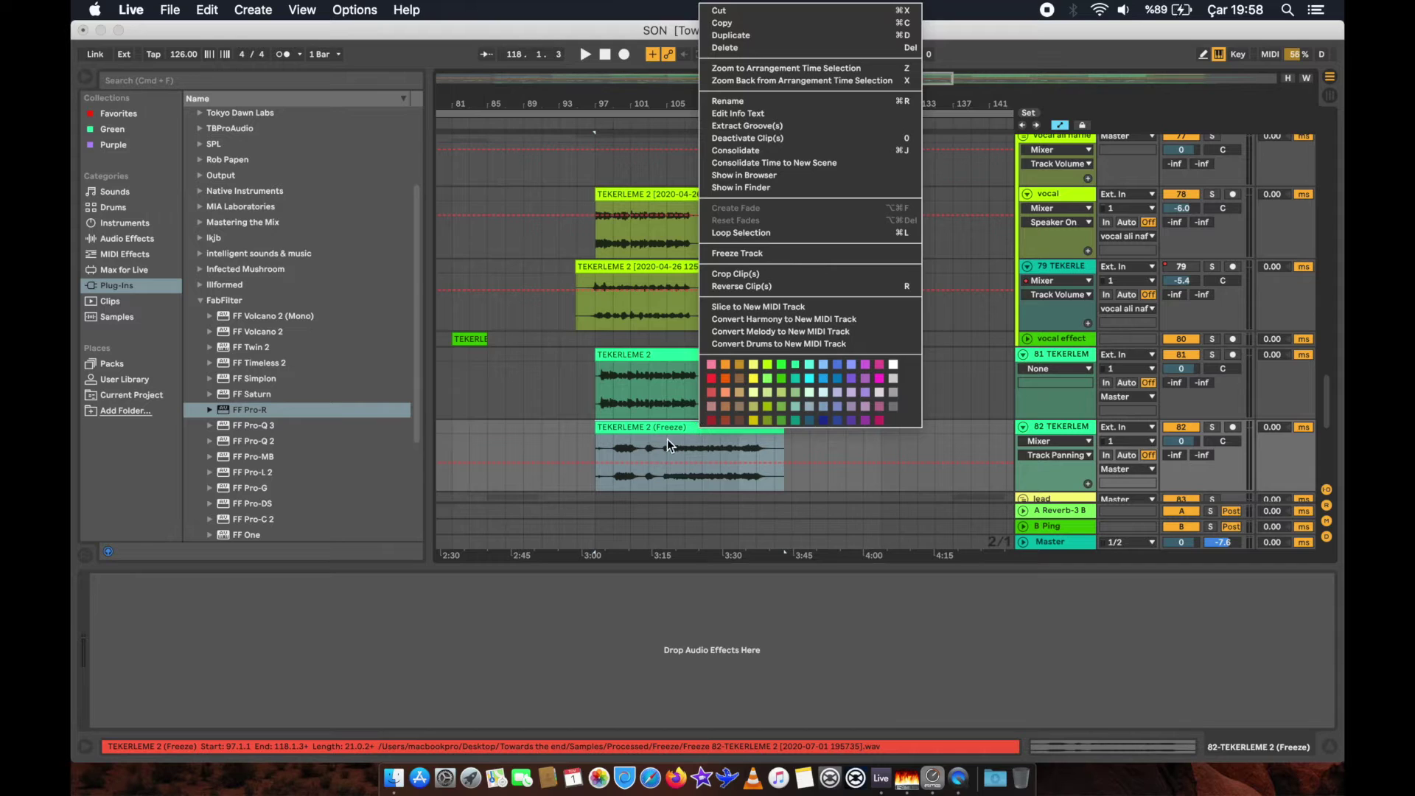
pyautogui.click(655, 423)
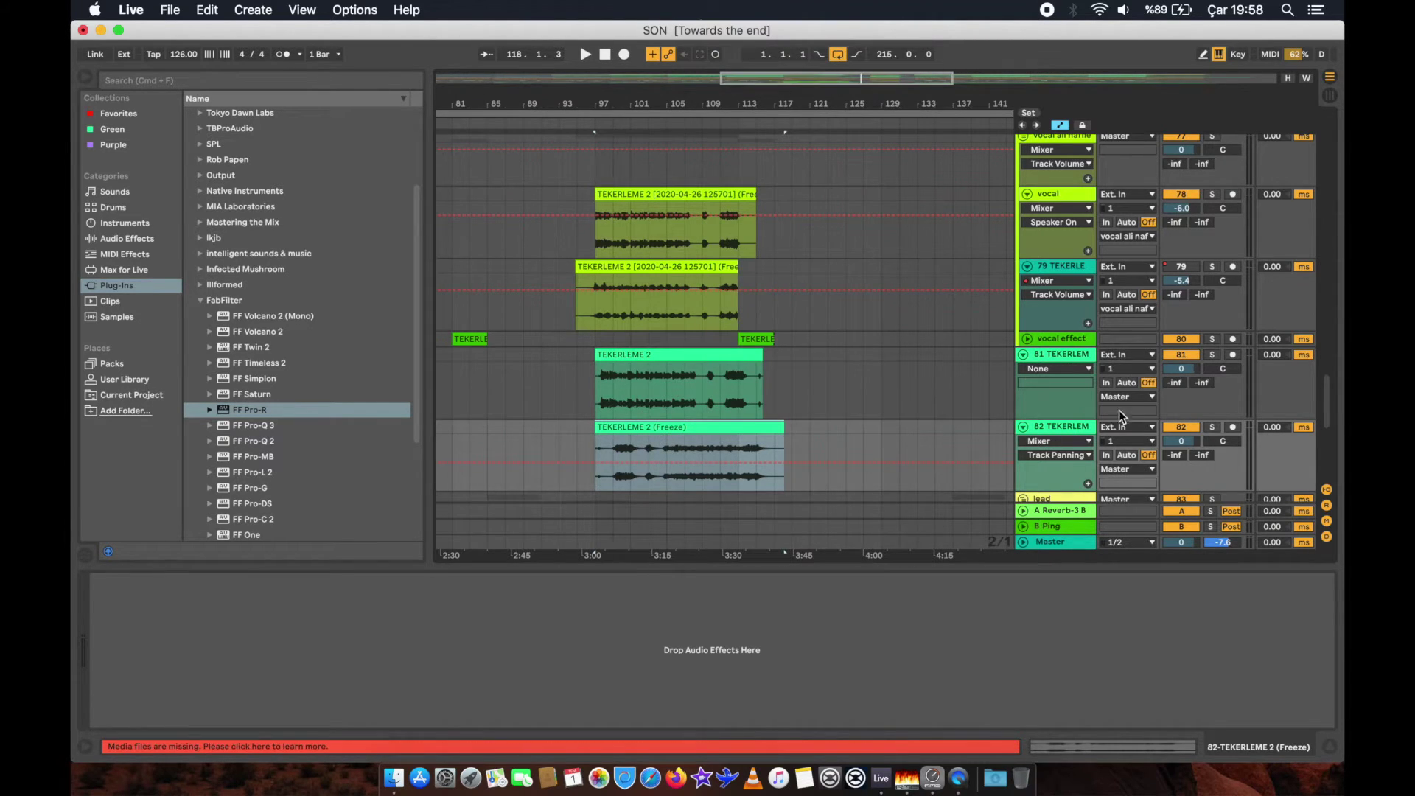
# Solo track 82 and play the flattened reverb clip from bar 97.
pyautogui.click(1212, 427)
pyautogui.press('space')
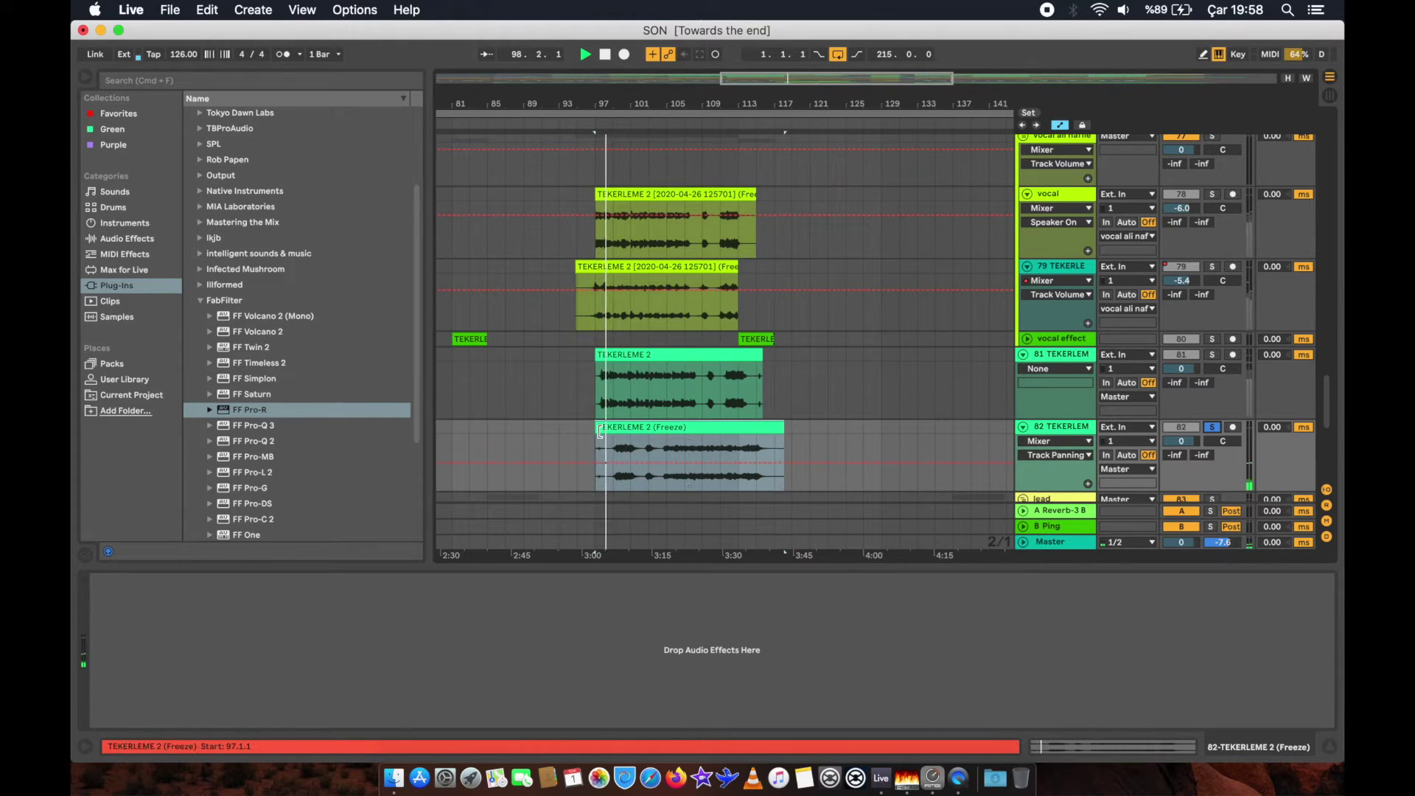
# Reverse the flattened reverb clip on track 82.
pyautogui.press('+')
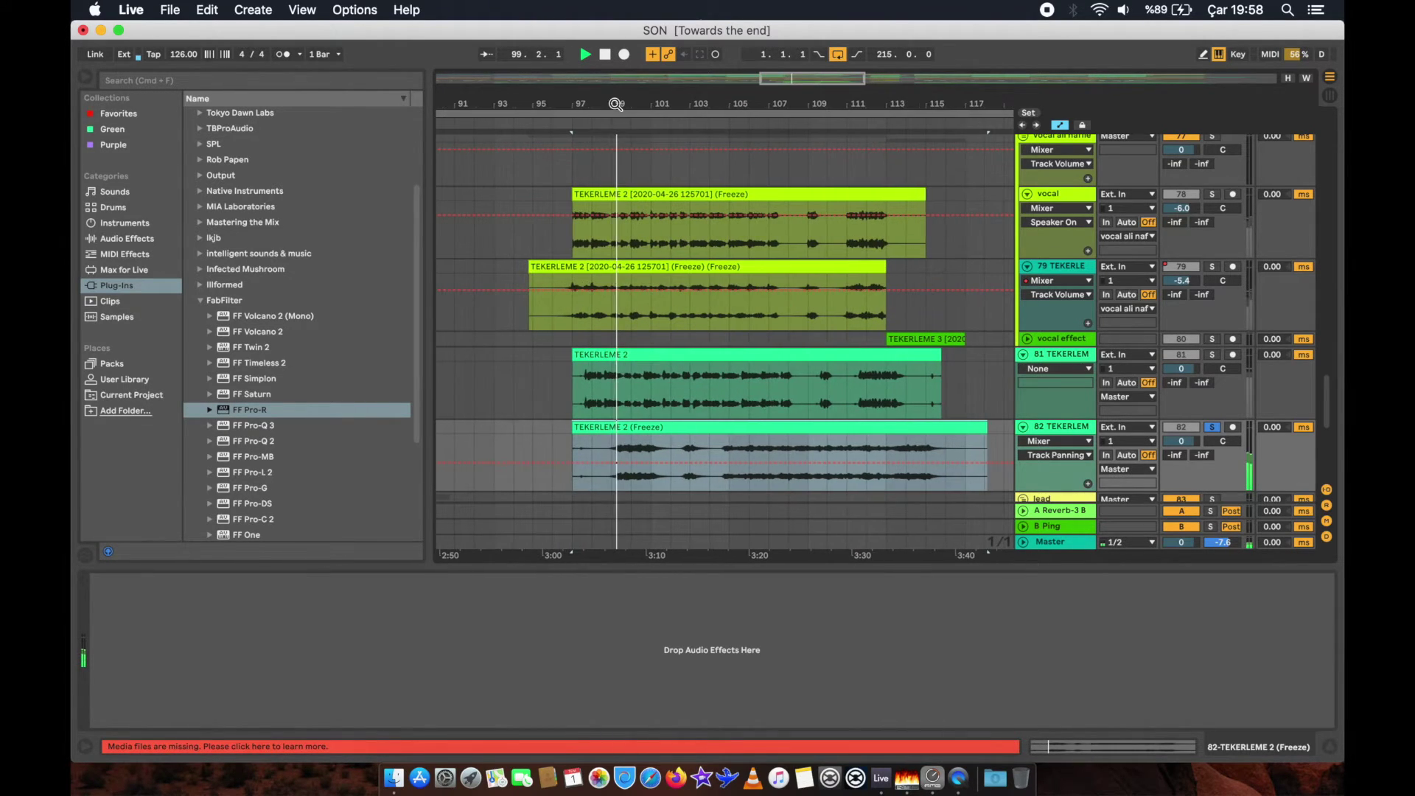
pyautogui.rightClick(675, 427)
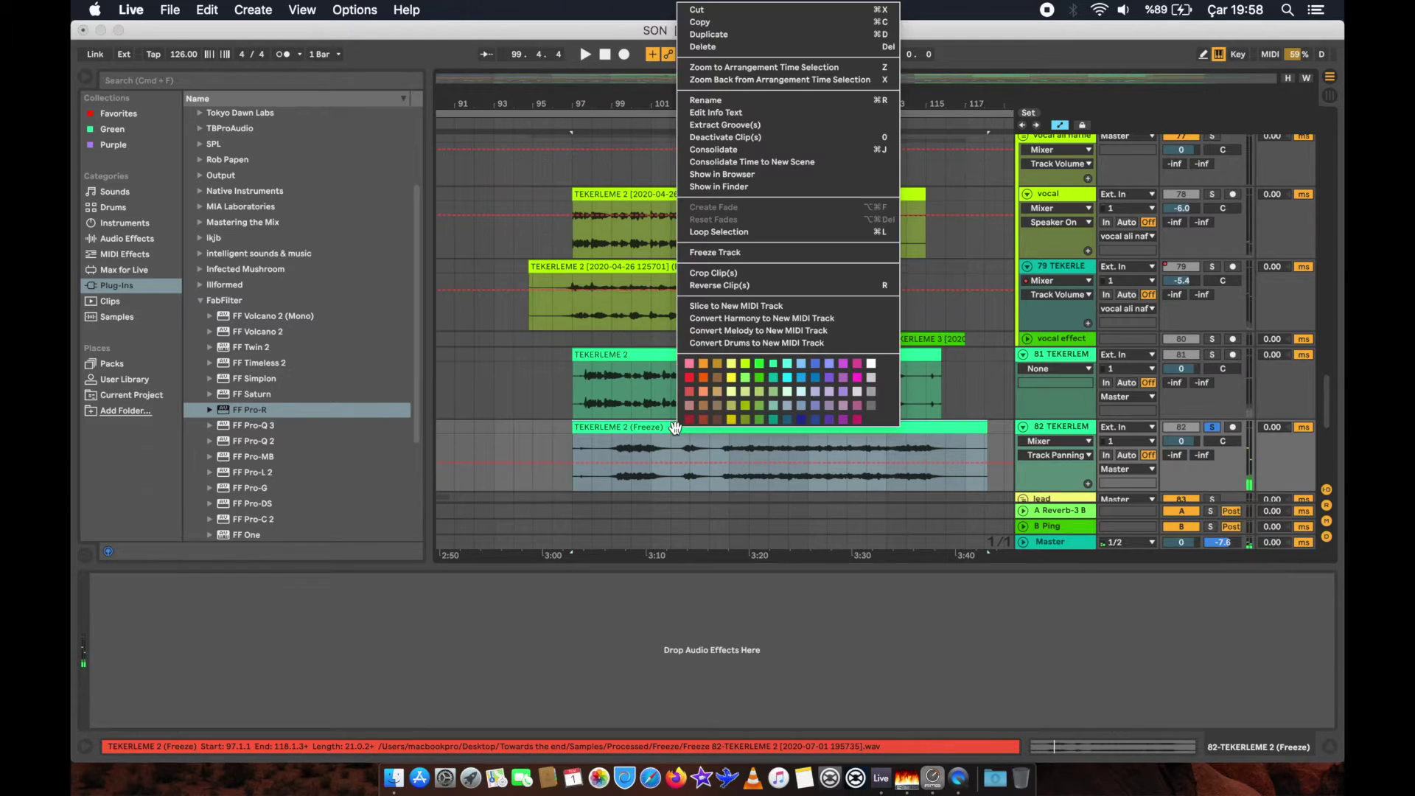
pyautogui.click(726, 285)
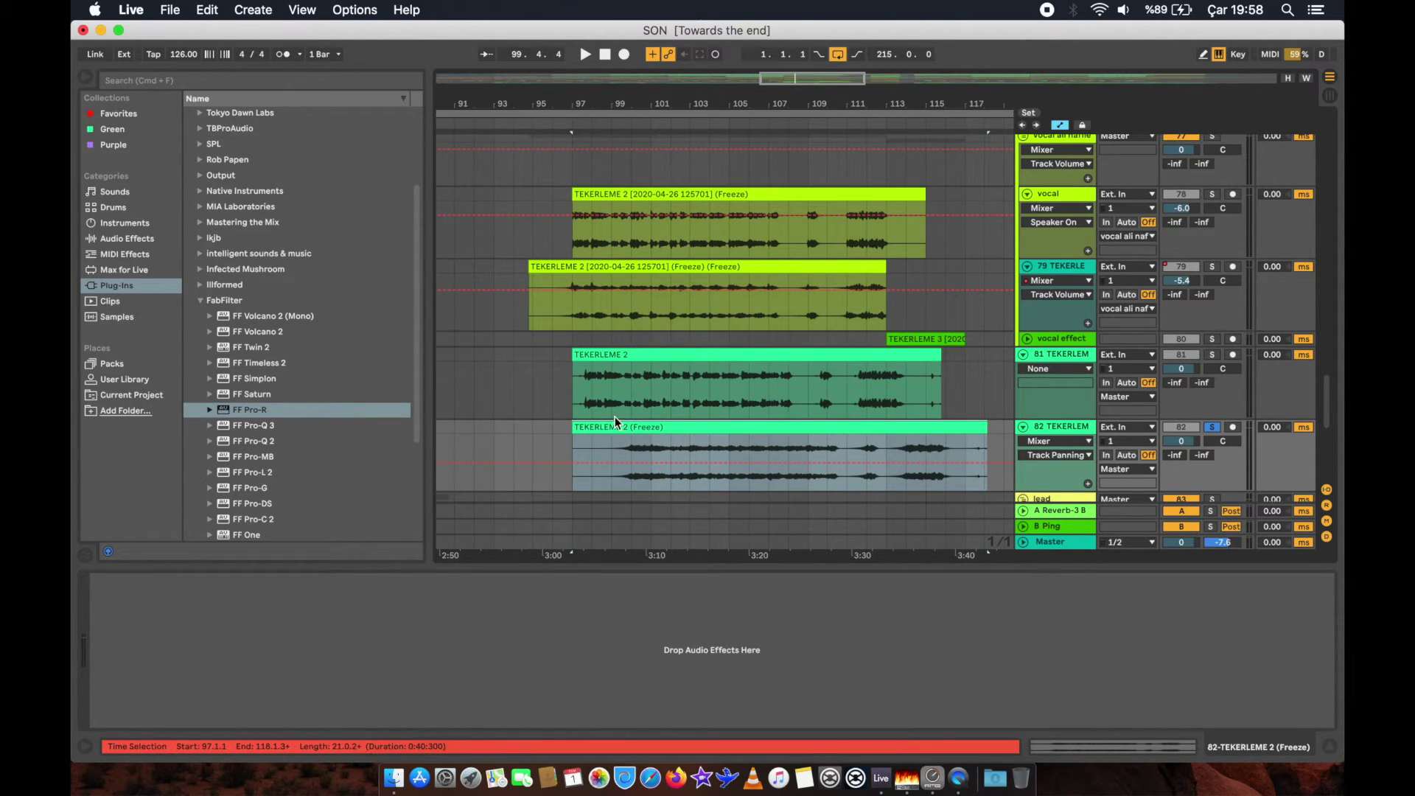
# Move the reversed clip on track 82 to start at 94.1.1, then trim its beginning to bar 96.
pyautogui.click(678, 428)
pyautogui.moveTo(647, 436)
pyautogui.mouseDown()
pyautogui.moveTo(634, 431)
pyautogui.moveTo(653, 431)
pyautogui.mouseUp()
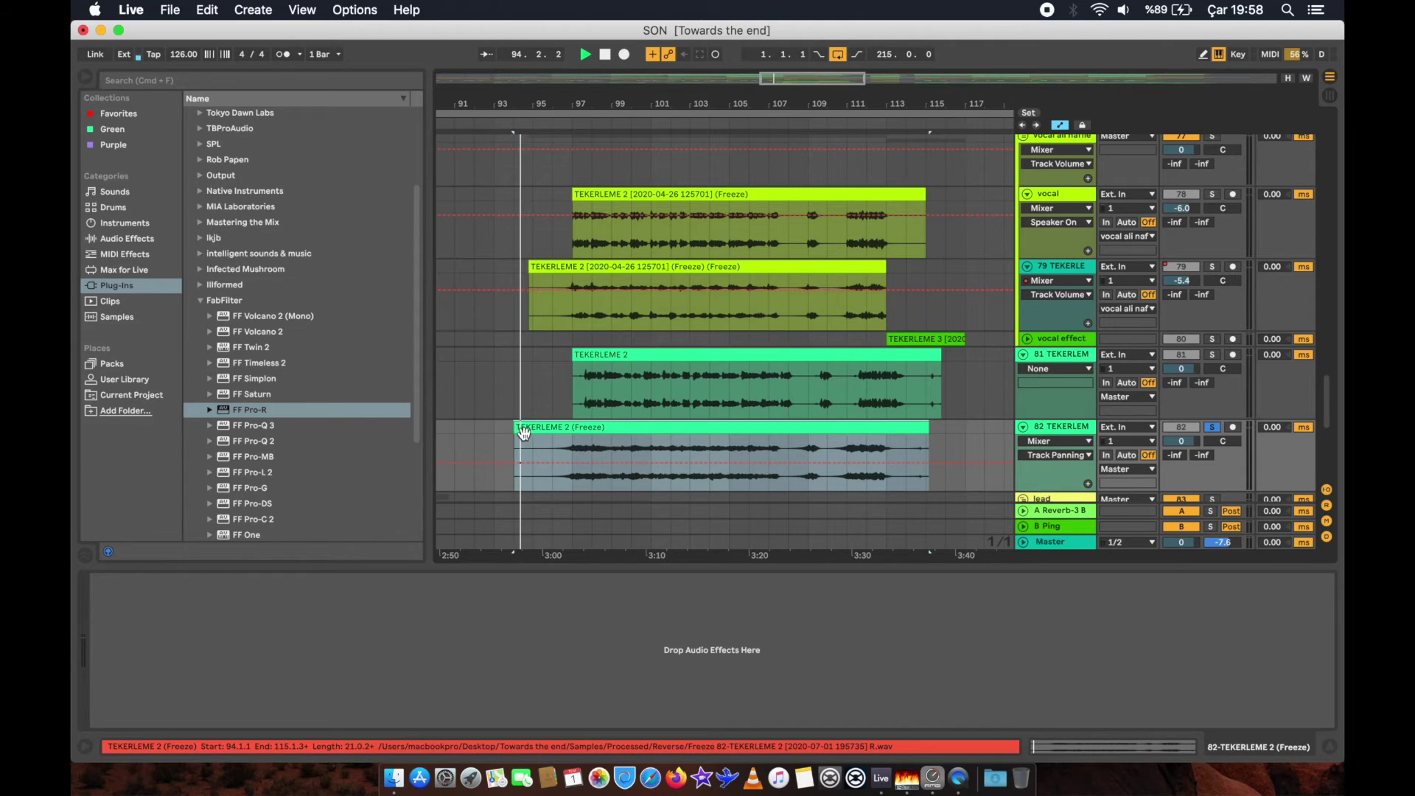
pyautogui.moveTo(516, 430); pyautogui.dragTo(548, 429)
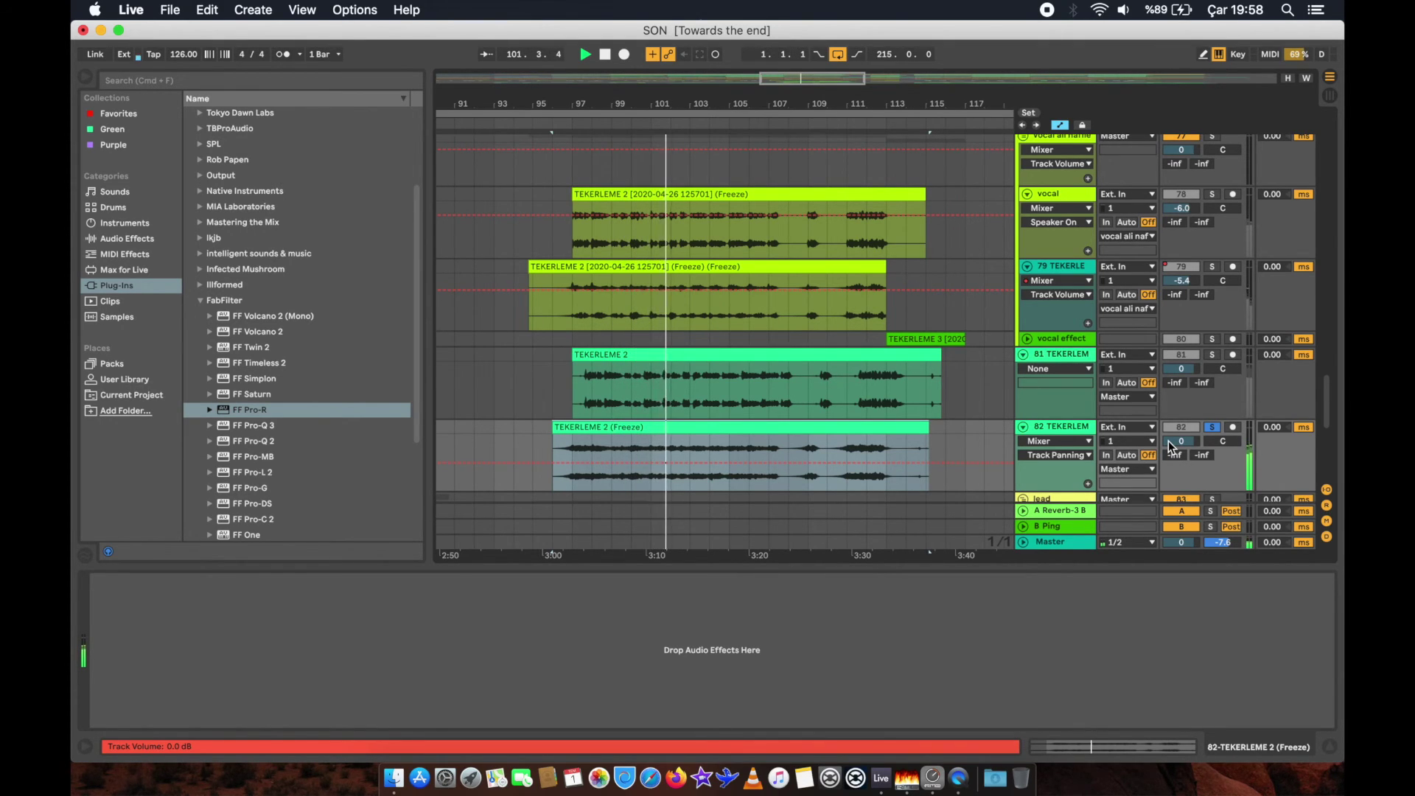
# Unsolo track 82, then solo track 81 and play the original TEKERLEME 2 vocal from bar 97.
pyautogui.press('space')
pyautogui.click(1212, 428)
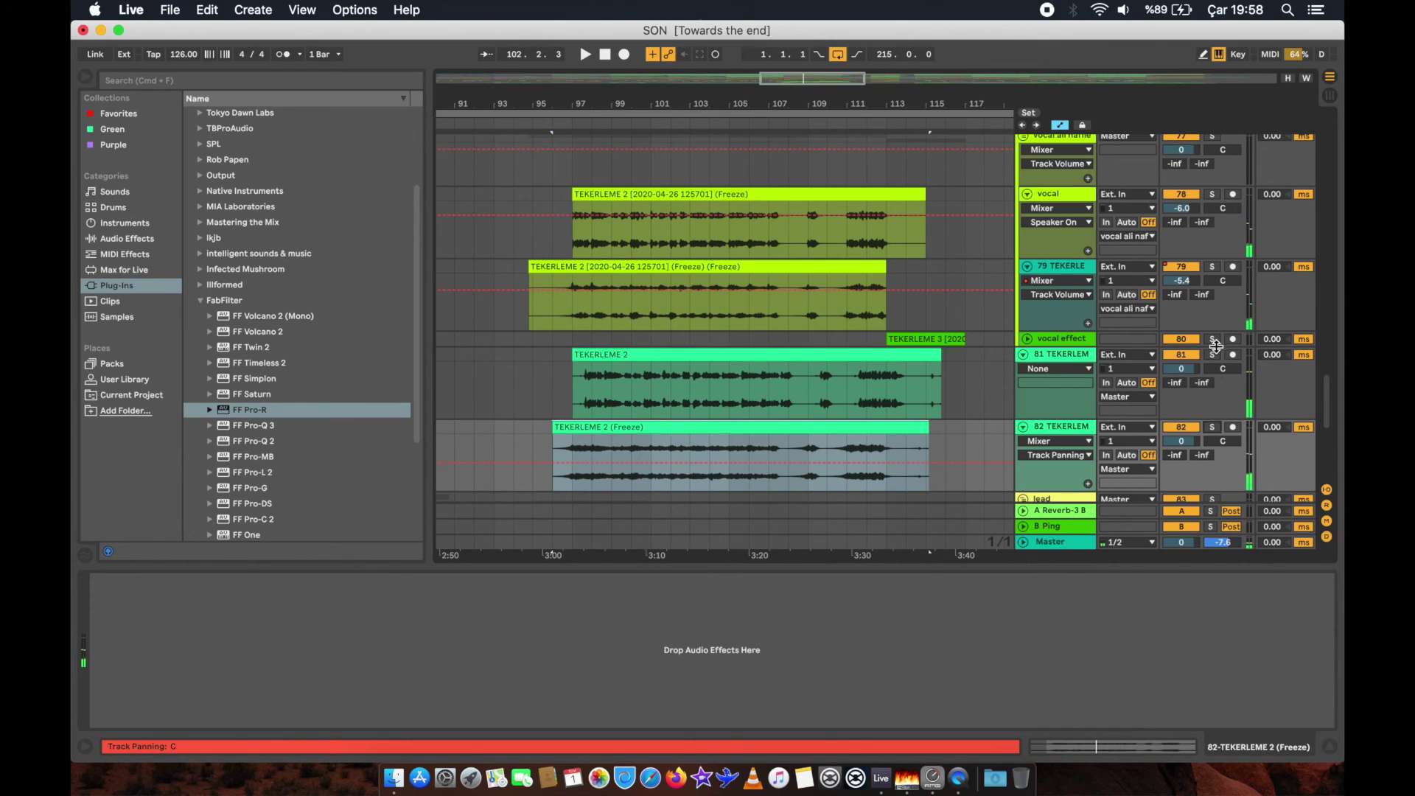
pyautogui.click(1212, 354)
pyautogui.click(617, 368)
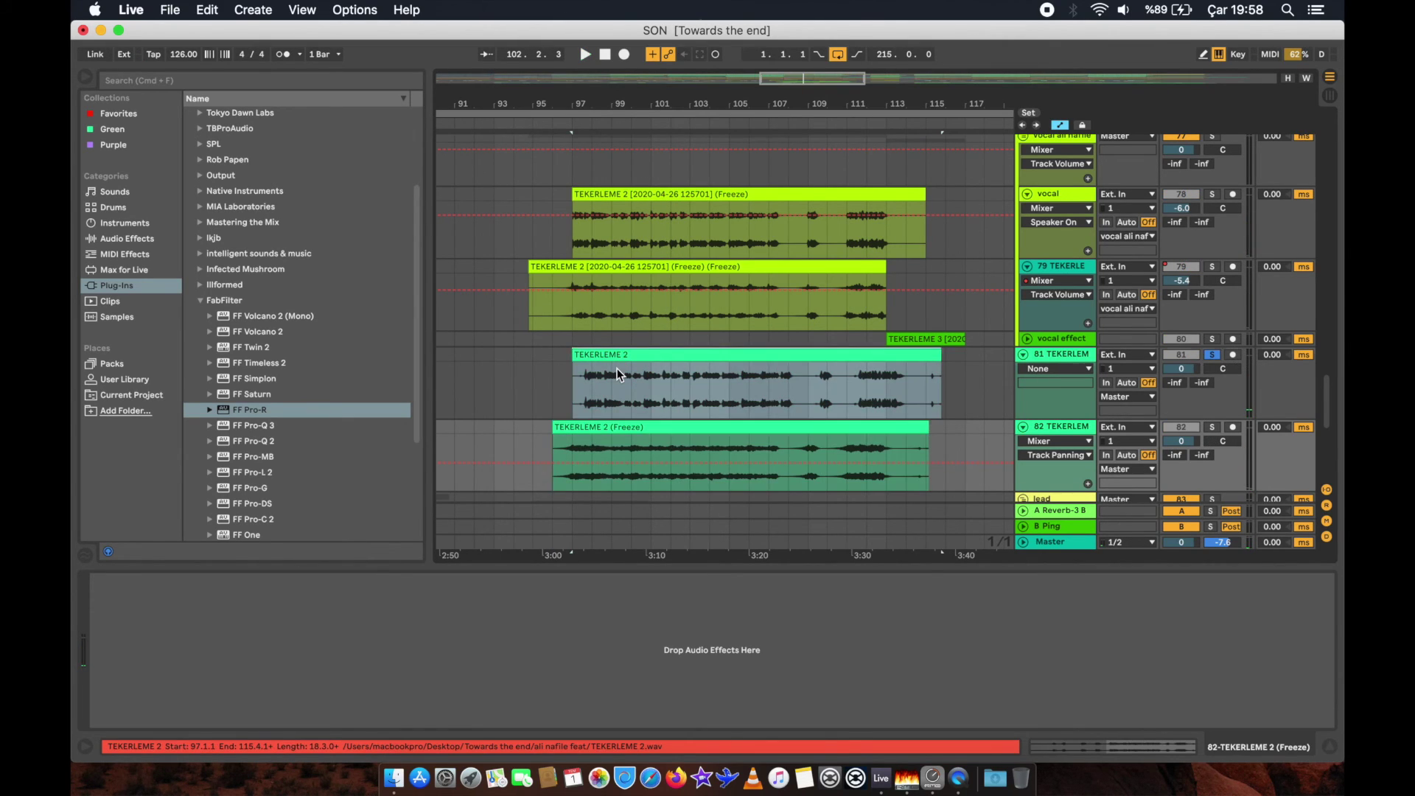
pyautogui.press('space')
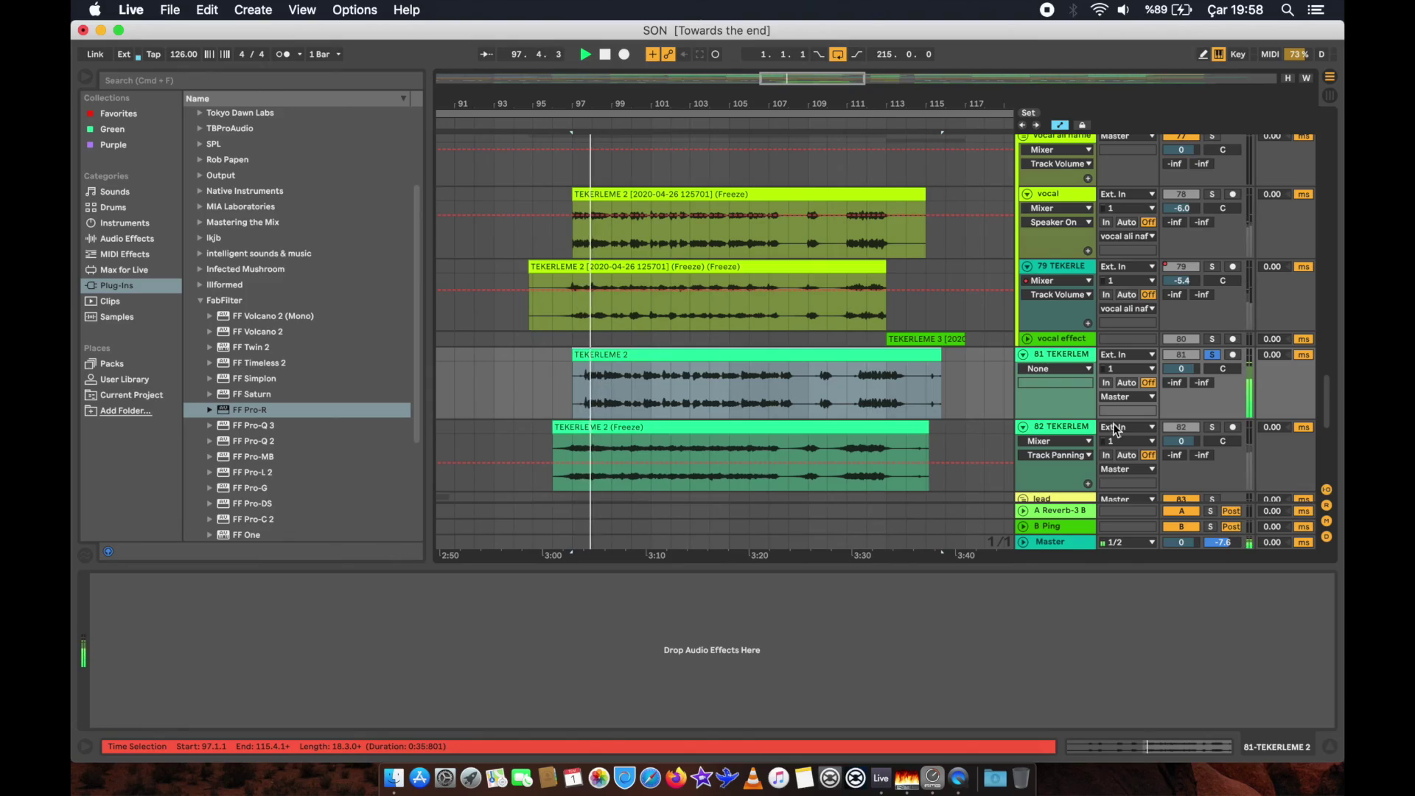